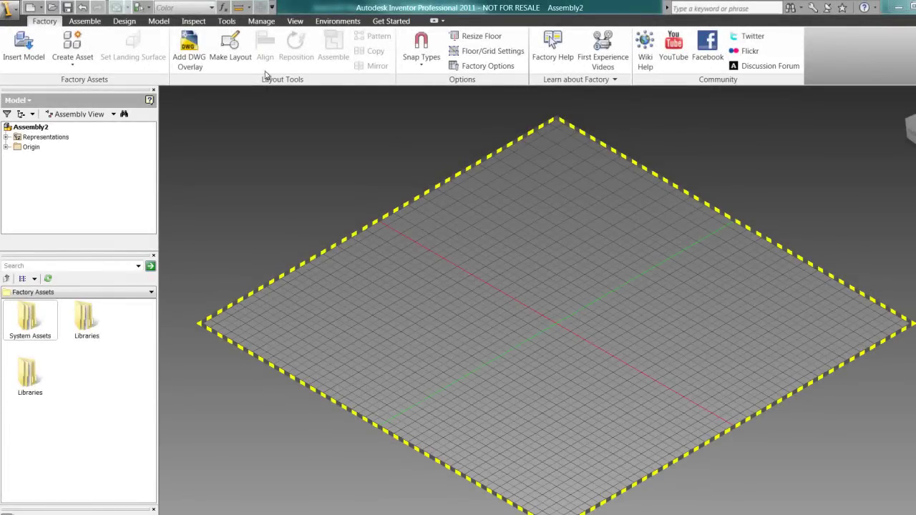
Create a new factory layout named FDS, dismissing the style conflict warning.
{"action": "left_click", "coordinate": [232, 49]}
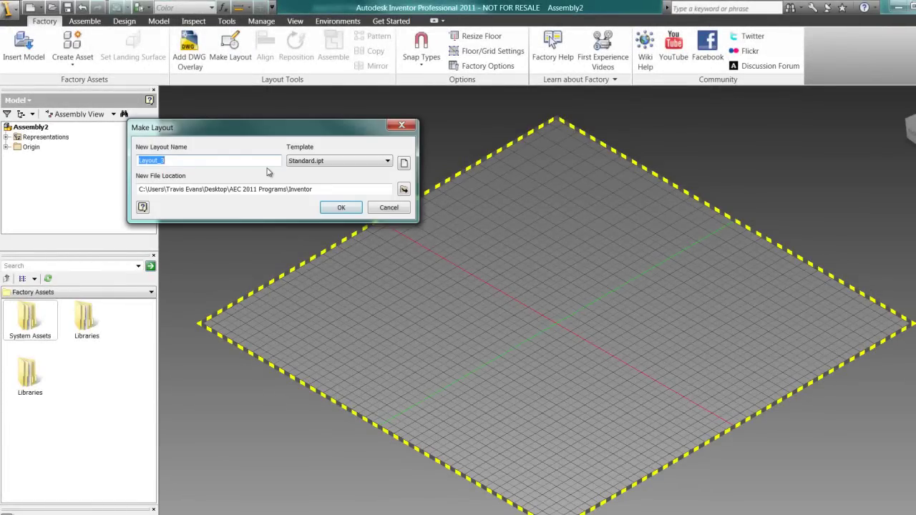
{"action": "key", "text": "Return"}
{"action": "left_click", "coordinate": [445, 336]}
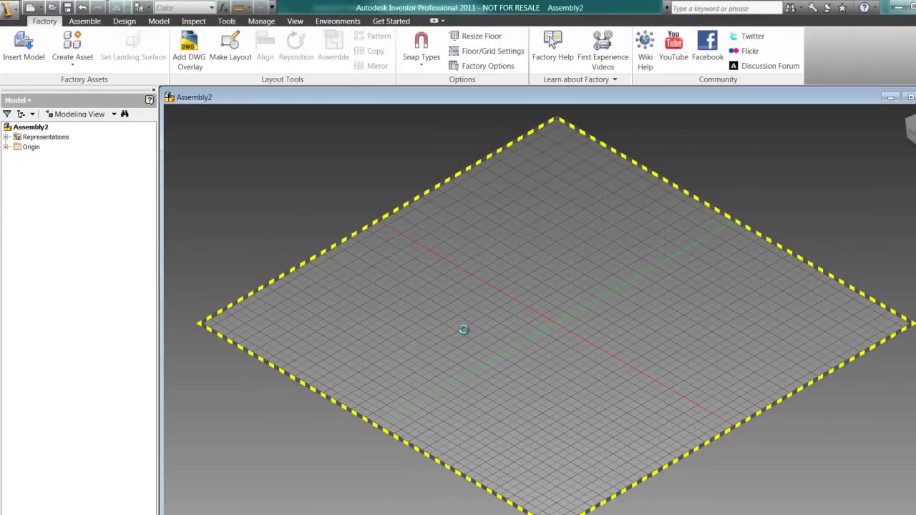
Draw a 1005 by 1285 inch rectangle on the layout floor.
{"action": "left_click", "coordinate": [433, 323]}
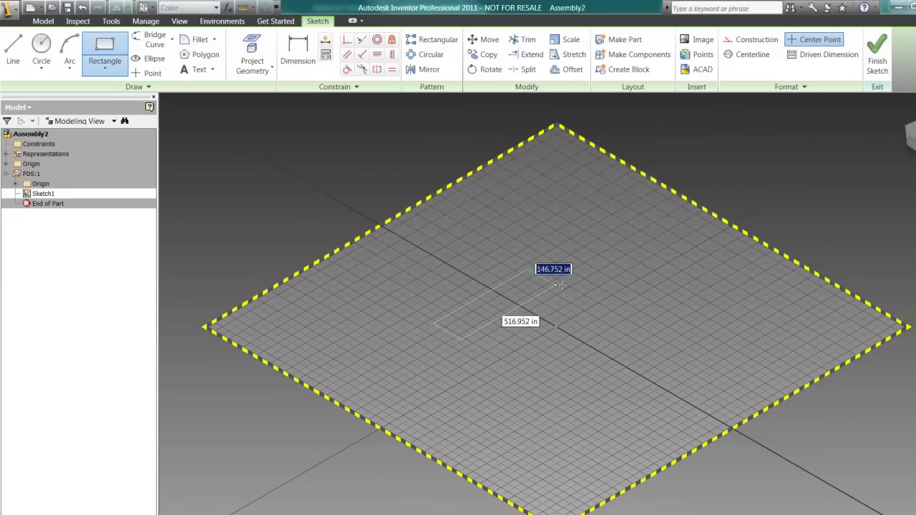
{"action": "type", "text": "1005"}
{"action": "key", "text": "Tab"}
{"action": "type", "text": "12"}
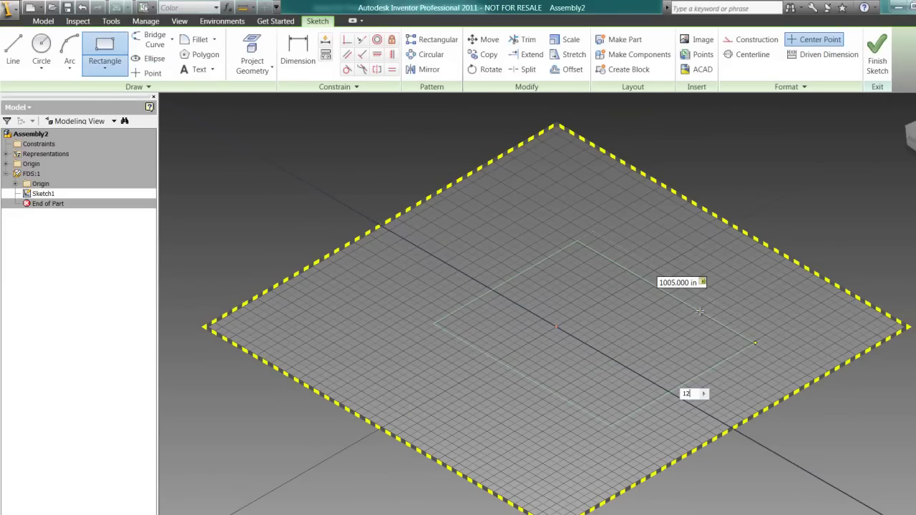
{"action": "key", "text": "Return"}
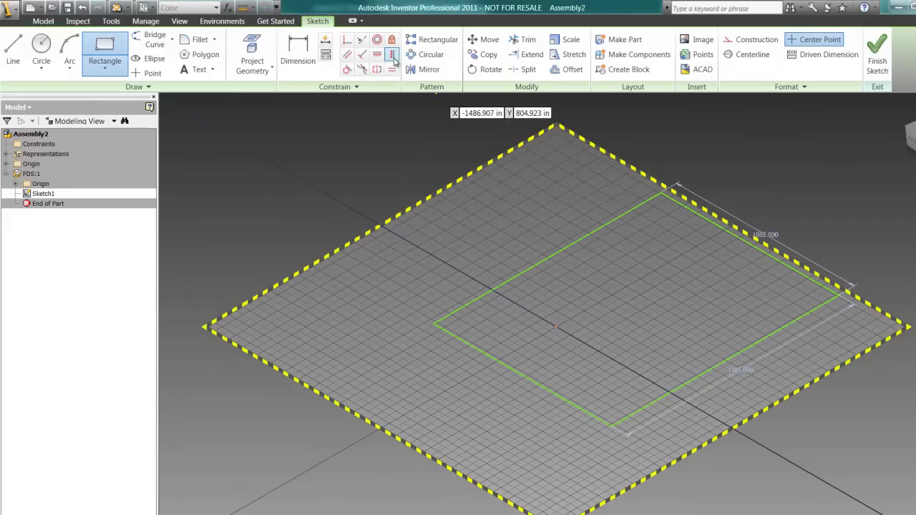
{"action": "key", "text": "Escape"}
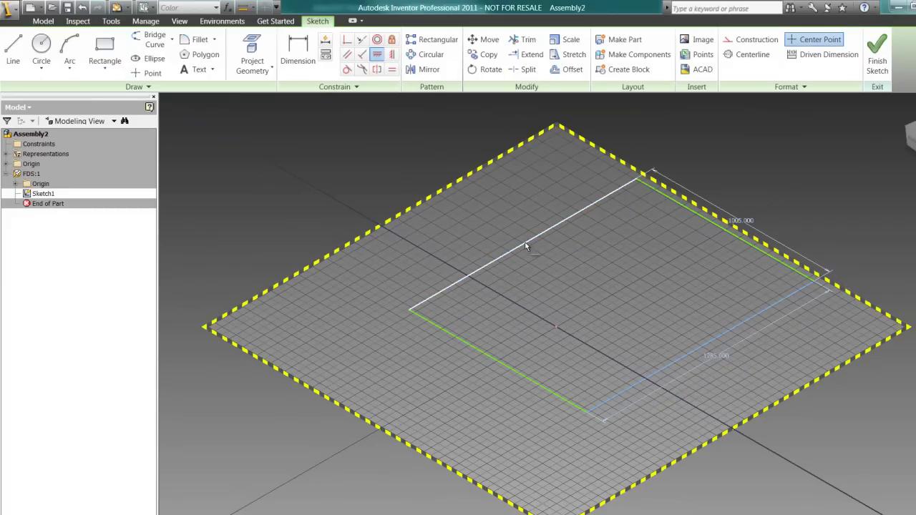
Centre the rectangle on the sketch origin and finish the layout sketch.
{"action": "left_click", "coordinate": [556, 328]}
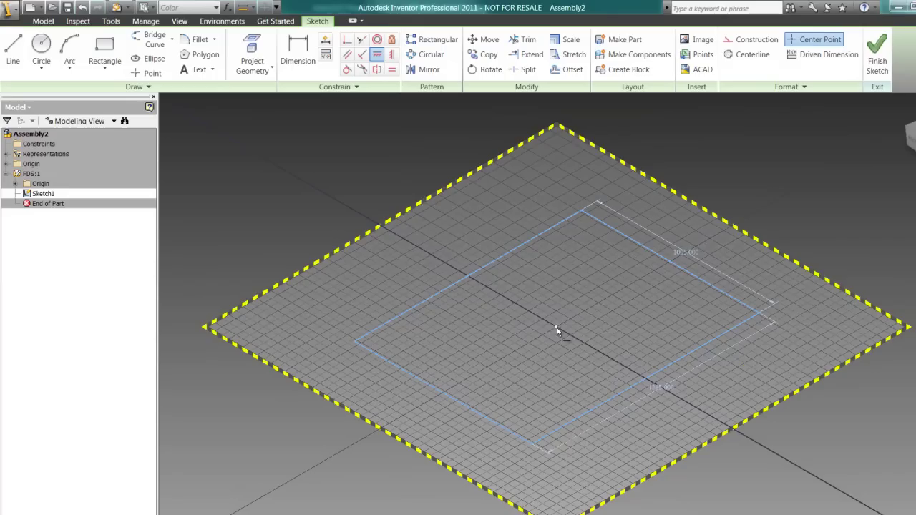
{"action": "right_click", "coordinate": [530, 296]}
{"action": "left_click", "coordinate": [877, 52]}
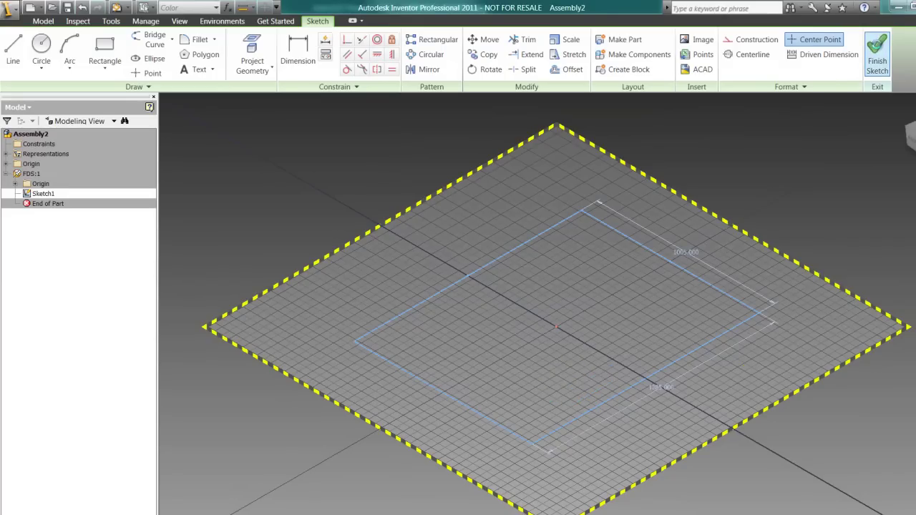
Place four Straight Belt Conveyors end to end from the rectangle's left corner.
{"action": "double_click", "coordinate": [30, 318]}
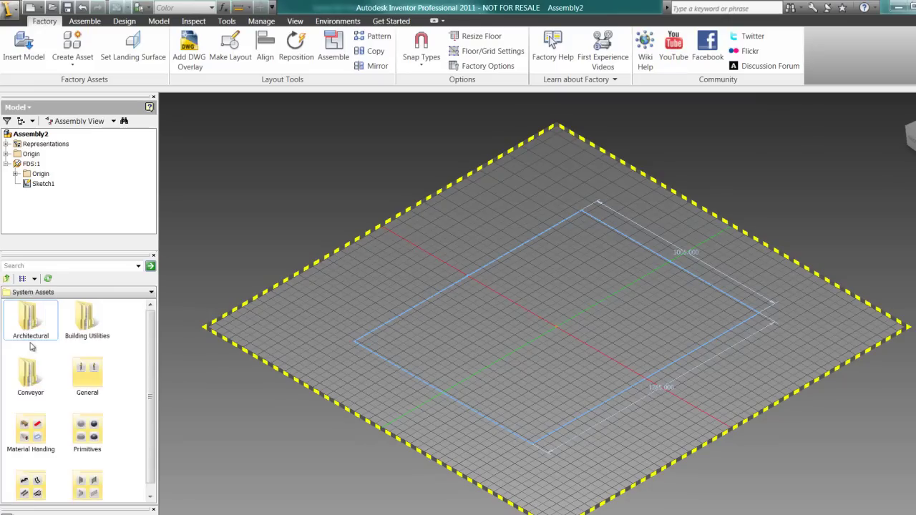
{"action": "double_click", "coordinate": [30, 376]}
{"action": "double_click", "coordinate": [32, 322]}
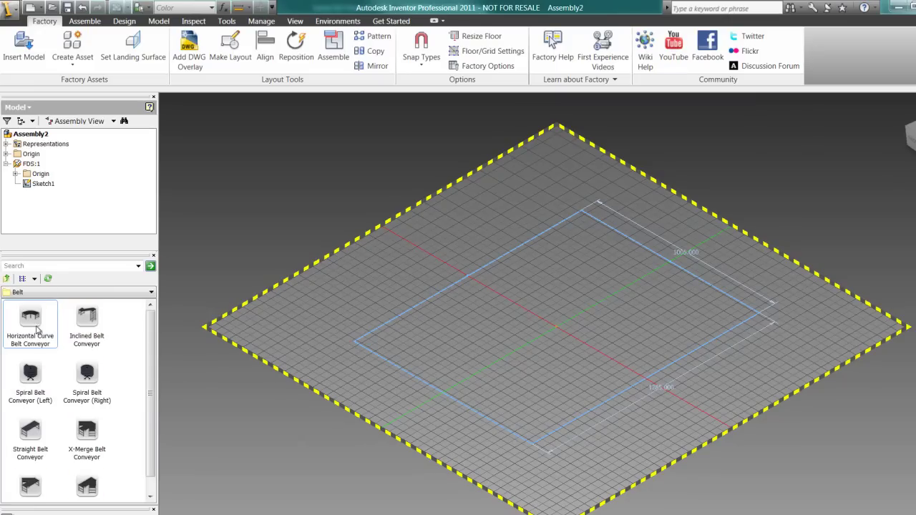
{"action": "left_click", "coordinate": [30, 432]}
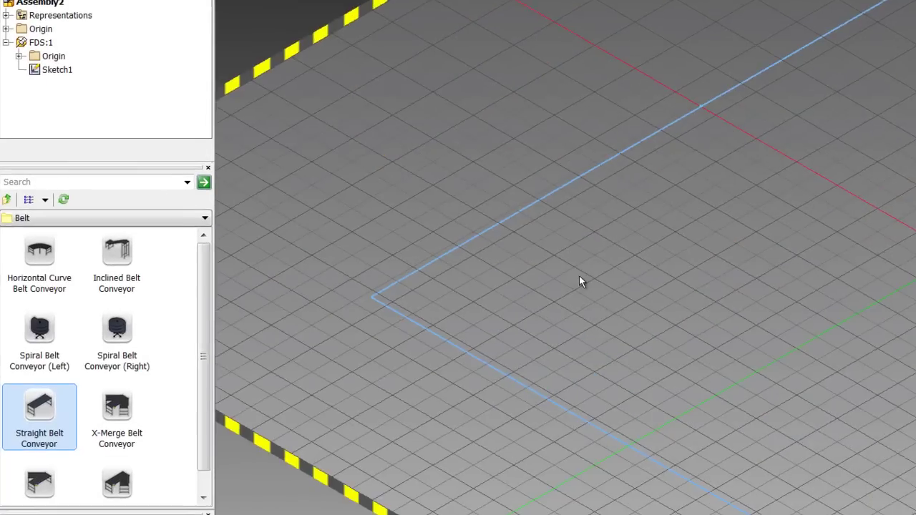
{"action": "middle_click_drag", "start_coordinate": [579, 281], "coordinate": [578, 360]}
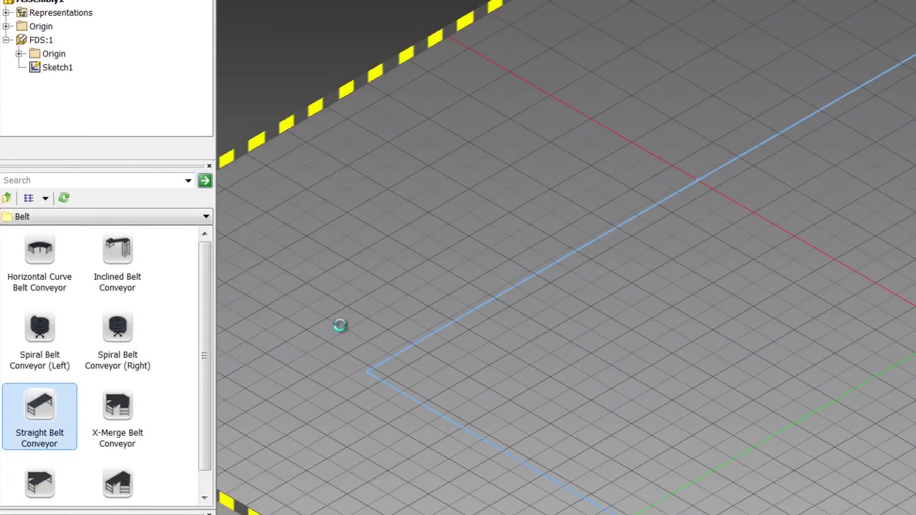
{"action": "left_click", "coordinate": [368, 351]}
{"action": "left_click", "coordinate": [326, 378]}
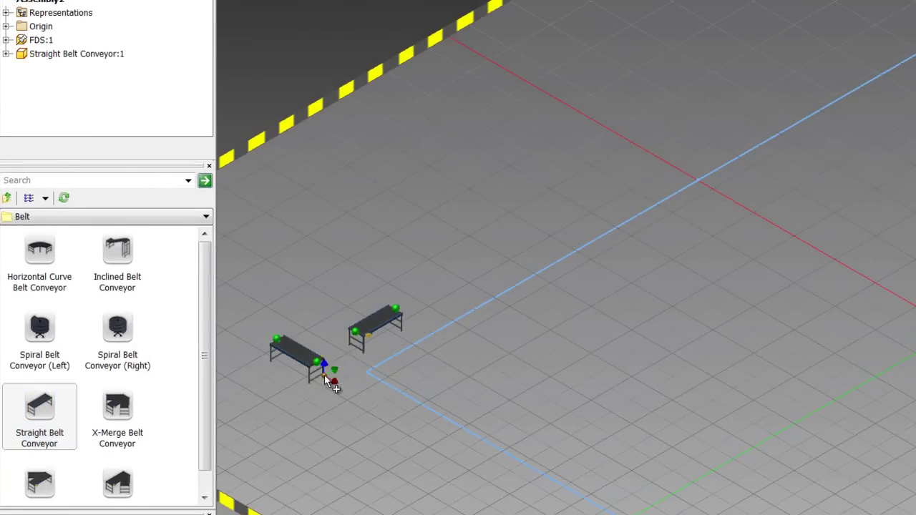
{"action": "left_click", "coordinate": [405, 305]}
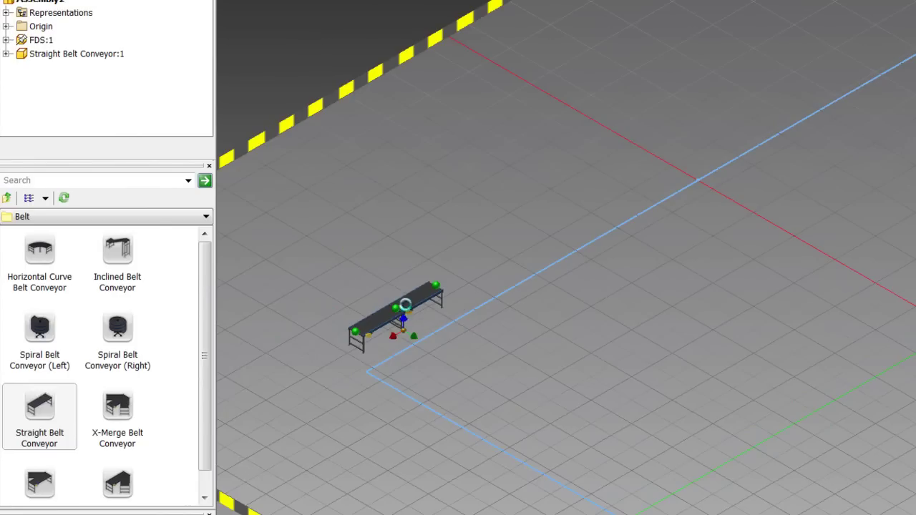
{"action": "left_click", "coordinate": [460, 282]}
{"action": "left_click", "coordinate": [487, 264]}
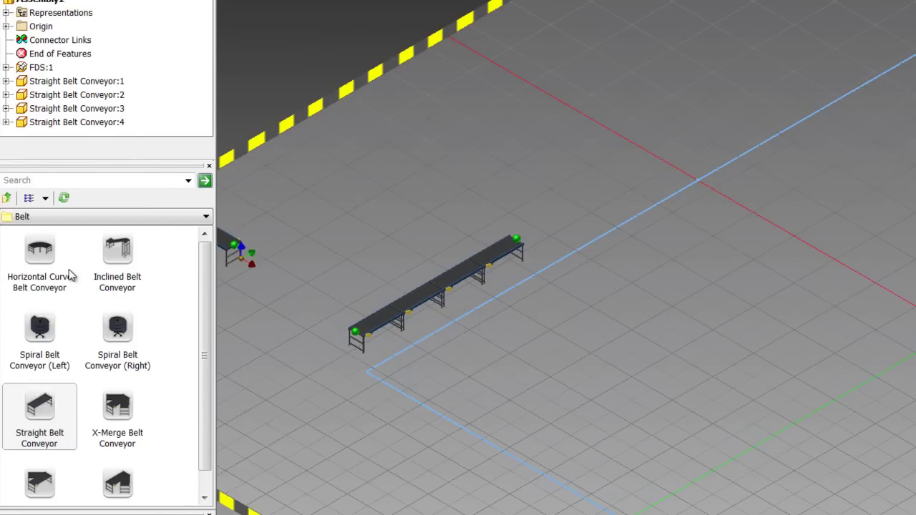
Attach an S-shaped Horizontal Curve Belt Conveyor and two more belt sections at its upper end.
{"action": "left_click", "coordinate": [41, 259]}
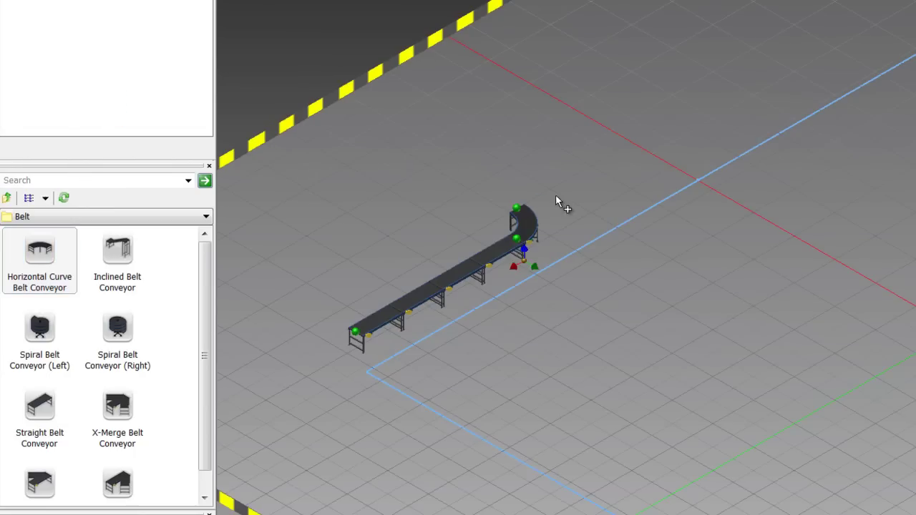
{"action": "left_click", "coordinate": [565, 212]}
{"action": "left_click", "coordinate": [117, 483]}
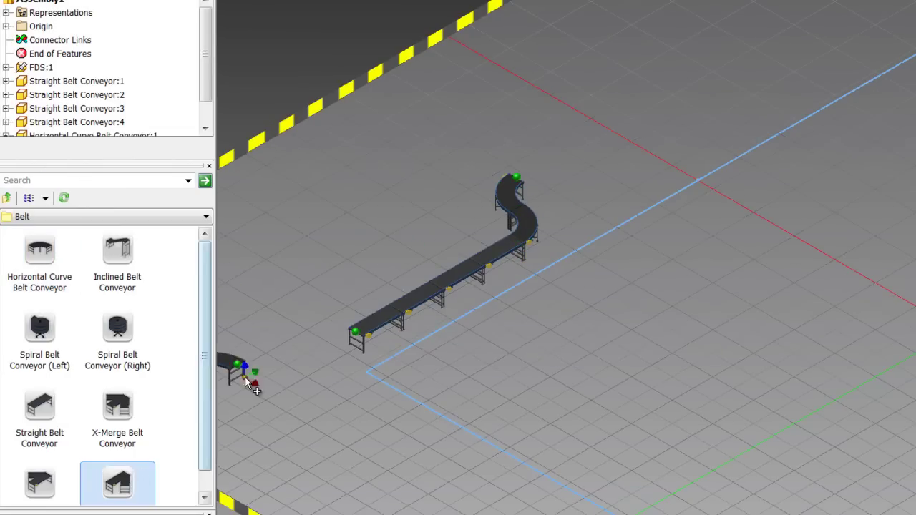
{"action": "left_click", "coordinate": [586, 181]}
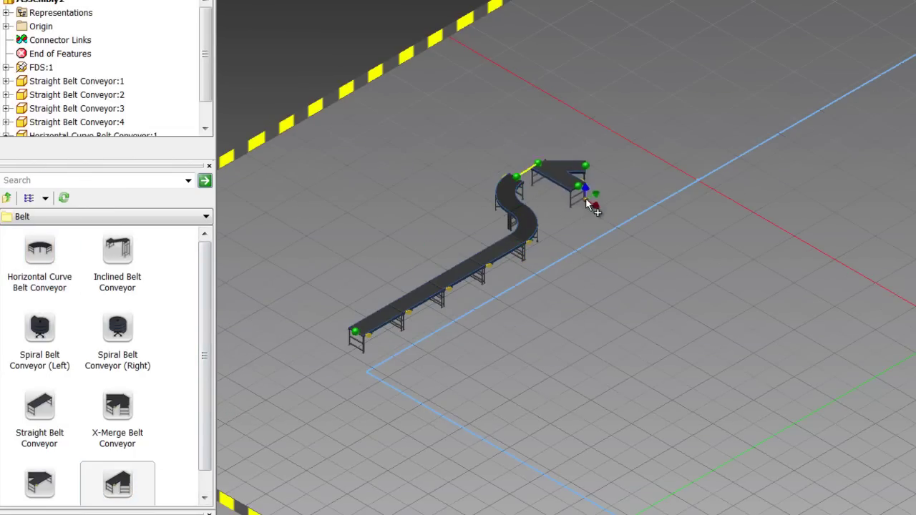
{"action": "left_click", "coordinate": [607, 174]}
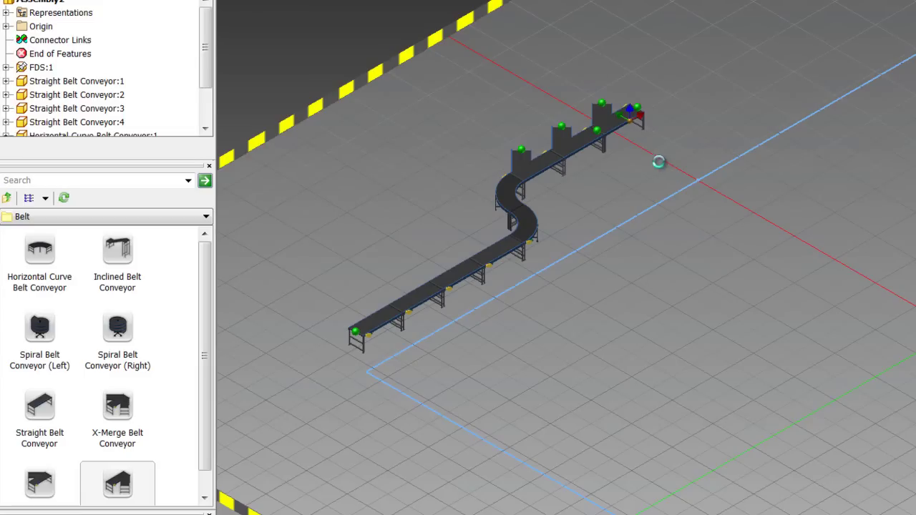
{"action": "left_click", "coordinate": [16, 217]}
Stand a Straight Roller Conveyor on each of the three upright stations.
{"action": "left_click", "coordinate": [44, 258]}
{"action": "double_click", "coordinate": [37, 325]}
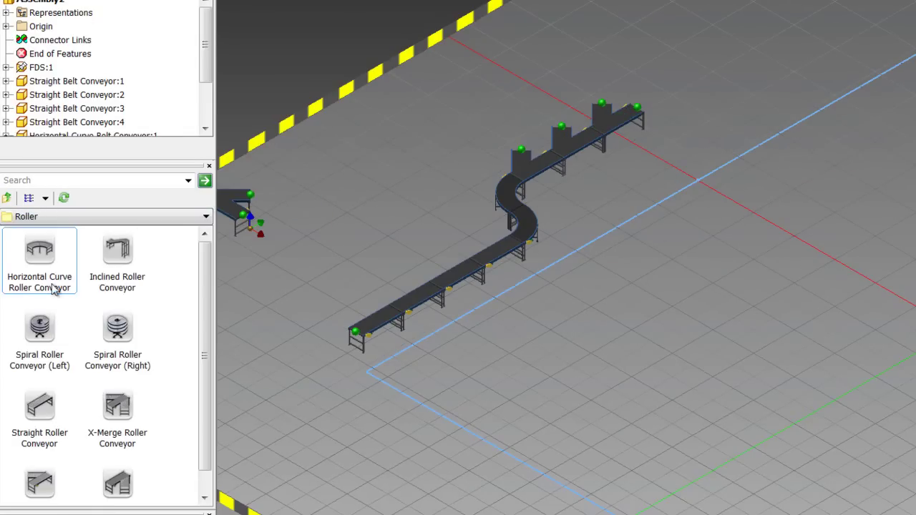
{"action": "left_click", "coordinate": [44, 406]}
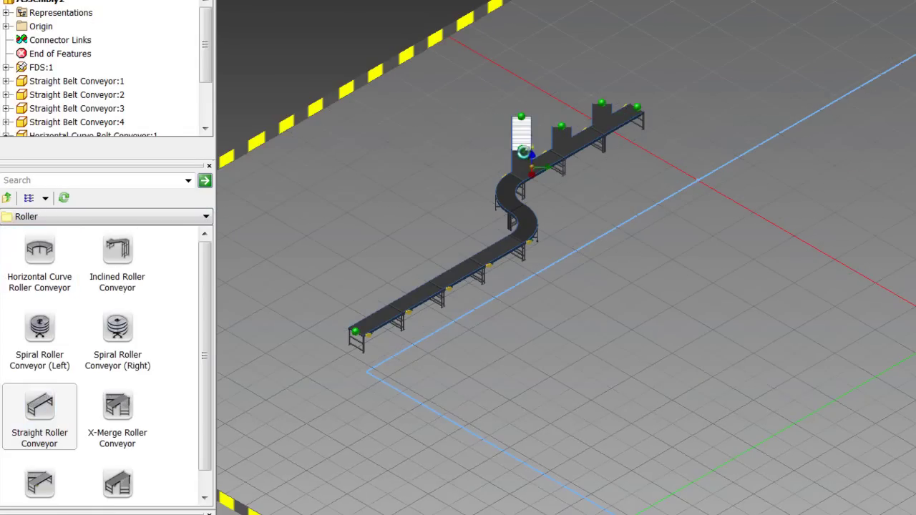
{"action": "left_click", "coordinate": [523, 143]}
{"action": "left_click", "coordinate": [562, 122]}
{"action": "left_click", "coordinate": [598, 112]}
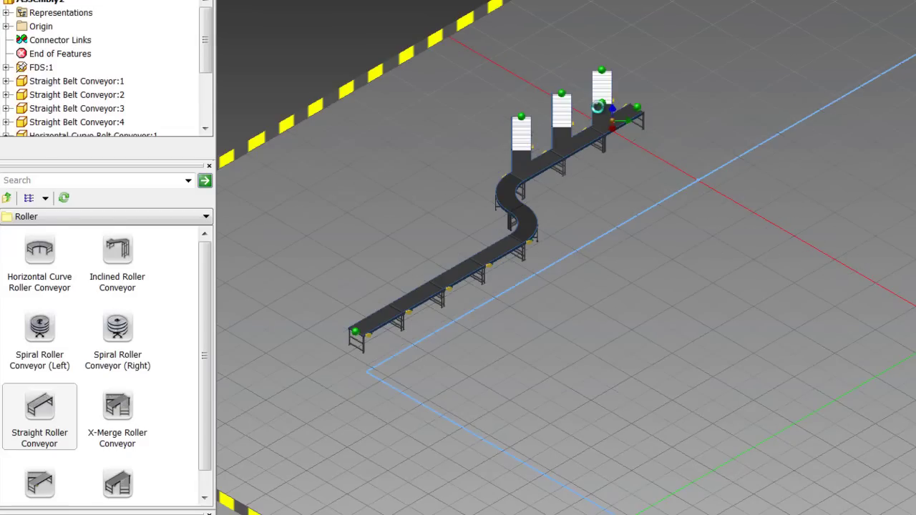
Set a Pallet on each of the three roller stacks and place a forklift beside the conveyor.
{"action": "left_click", "coordinate": [121, 217]}
{"action": "left_click", "coordinate": [43, 242]}
{"action": "double_click", "coordinate": [43, 408]}
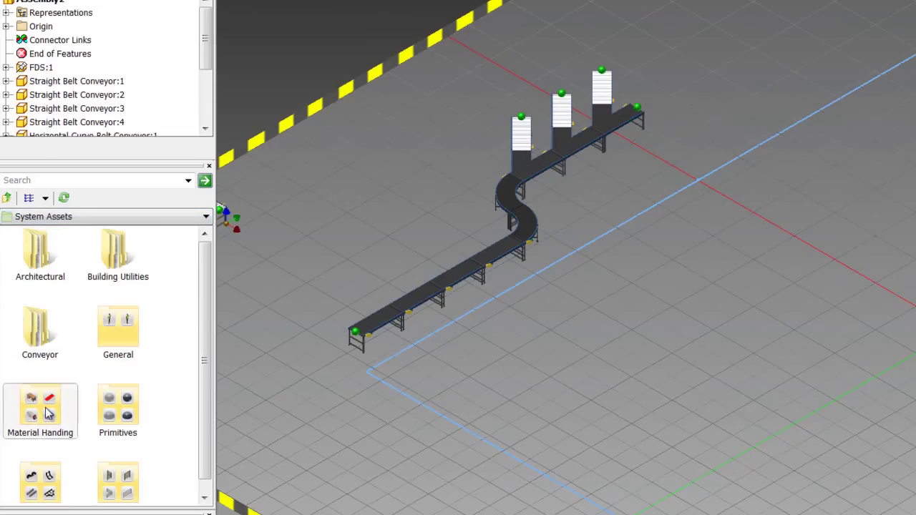
{"action": "left_click", "coordinate": [118, 409]}
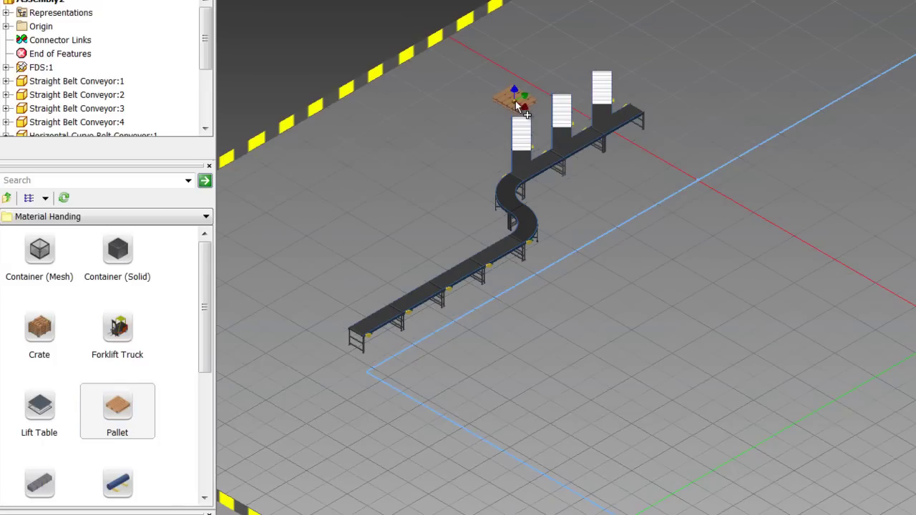
{"action": "left_click", "coordinate": [518, 105]}
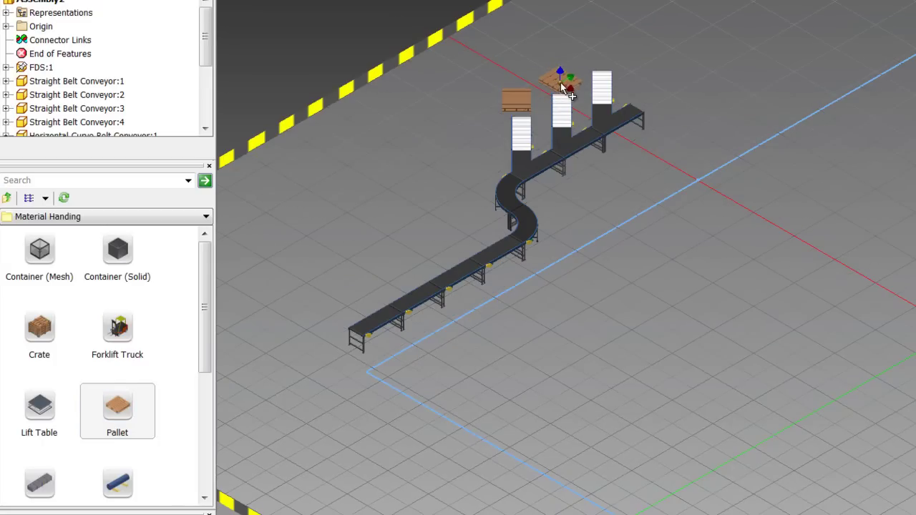
{"action": "left_click", "coordinate": [562, 85]}
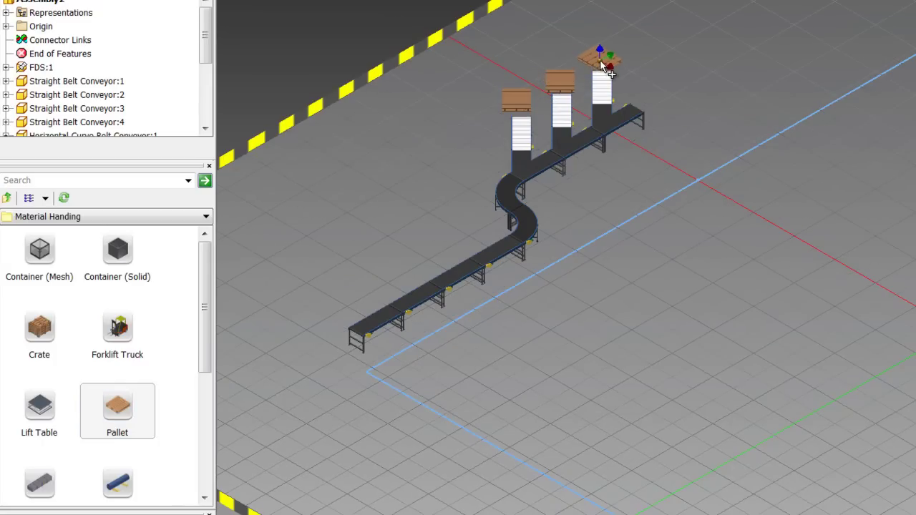
{"action": "left_click", "coordinate": [602, 66]}
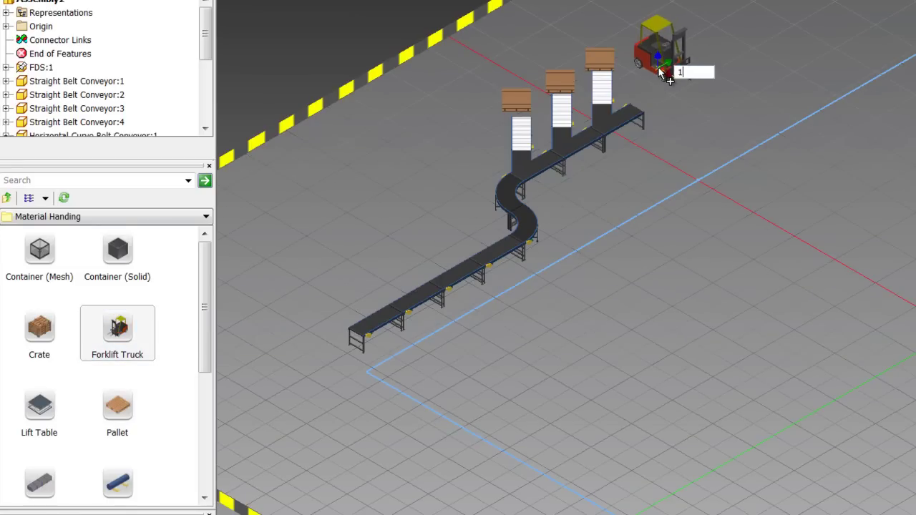
{"action": "left_click", "coordinate": [662, 71]}
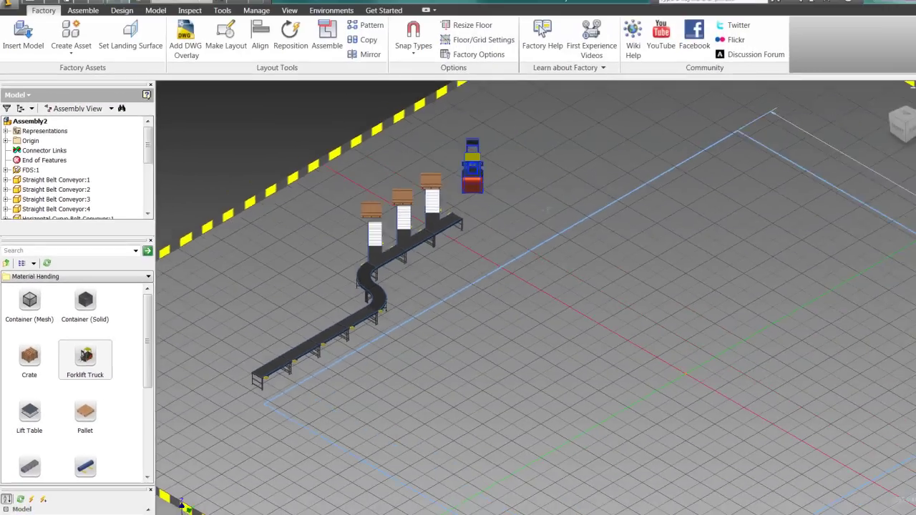
Insert the Hydraulic_Valve_Lifter_Cell_2 assembly and place it on the floor beyond the forklift.
{"action": "left_click", "coordinate": [30, 37]}
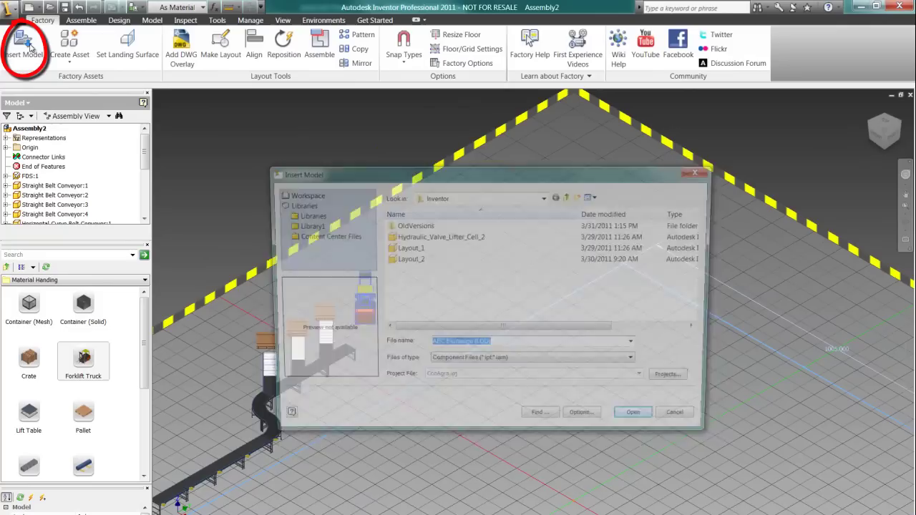
{"action": "left_click", "coordinate": [439, 236]}
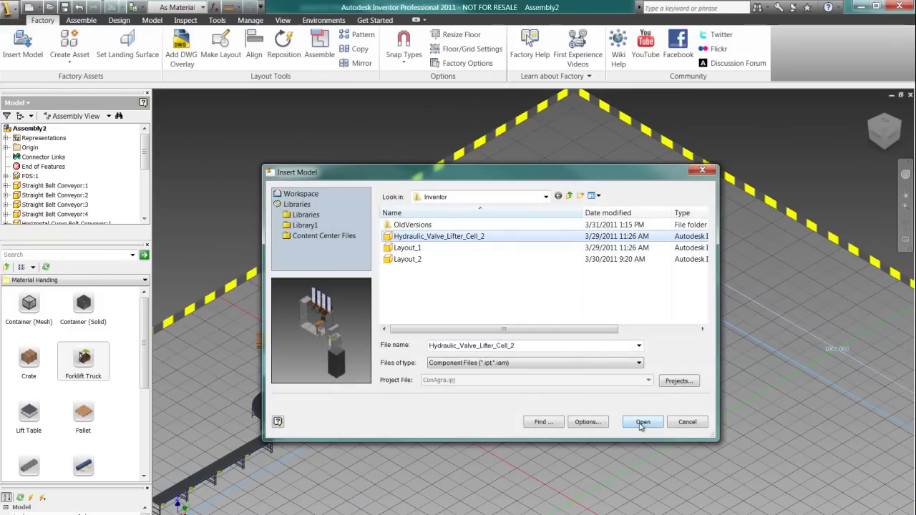
{"action": "left_click", "coordinate": [642, 422]}
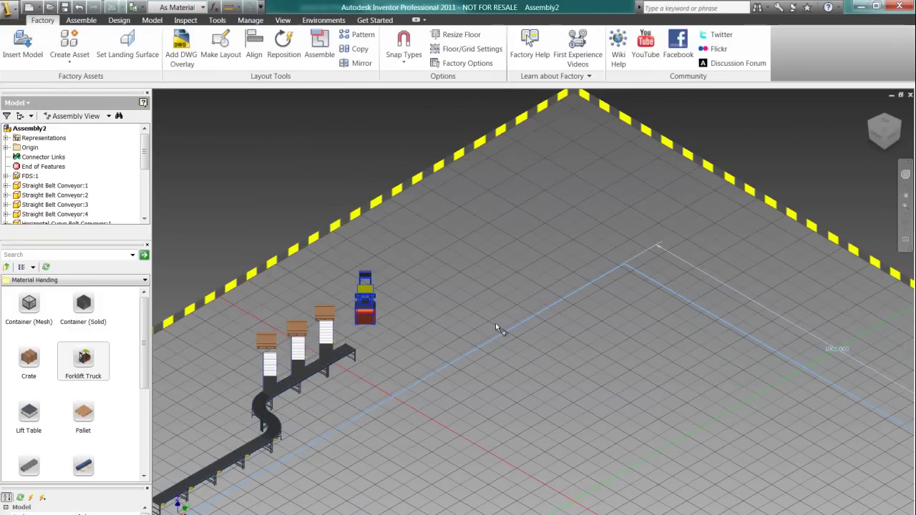
{"action": "left_click", "coordinate": [311, 294]}
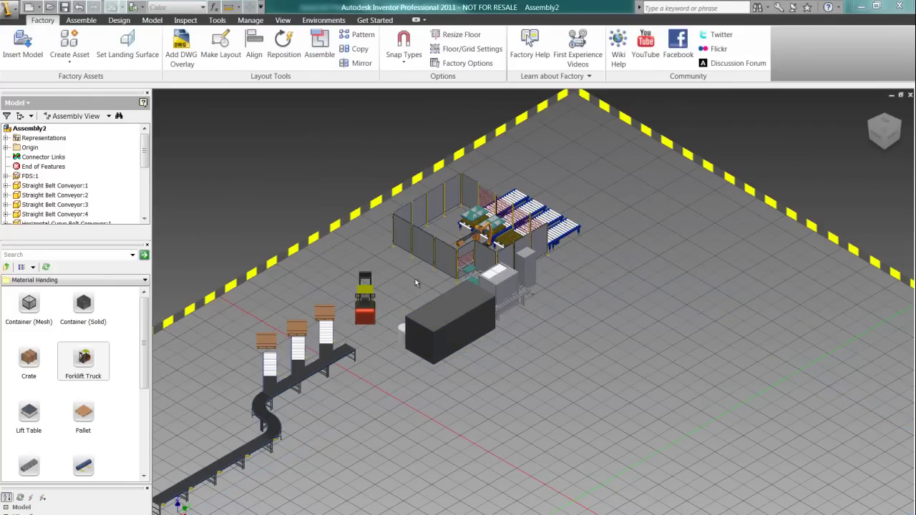
Enter AEC Exchange, save the assembly as 'AEC Exchange', and start a Shrinkwrap Substitute.
{"action": "left_click", "coordinate": [323, 20]}
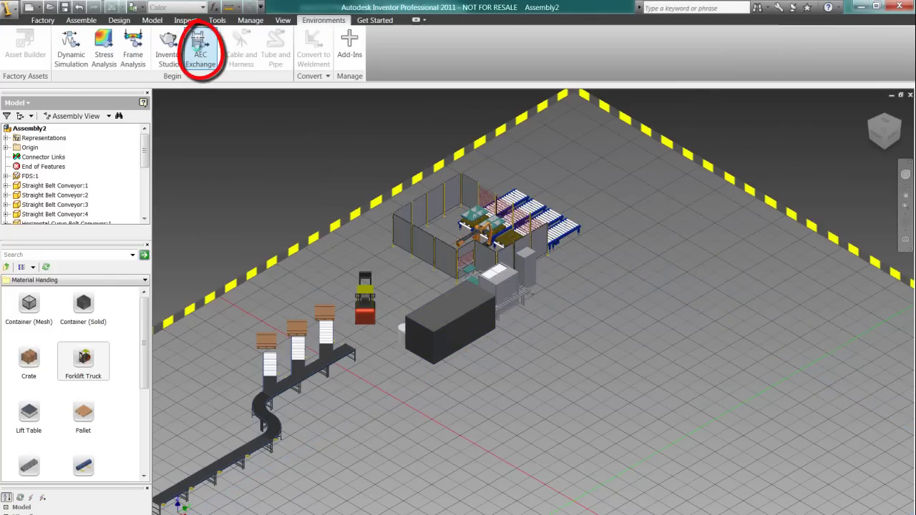
{"action": "left_click", "coordinate": [200, 50]}
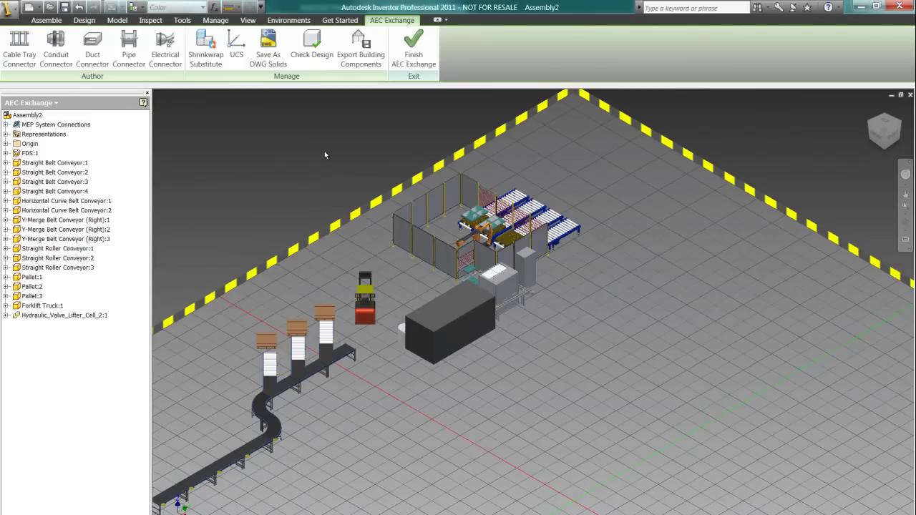
{"action": "left_click", "coordinate": [64, 7]}
{"action": "type", "text": "AEC Exchange"}
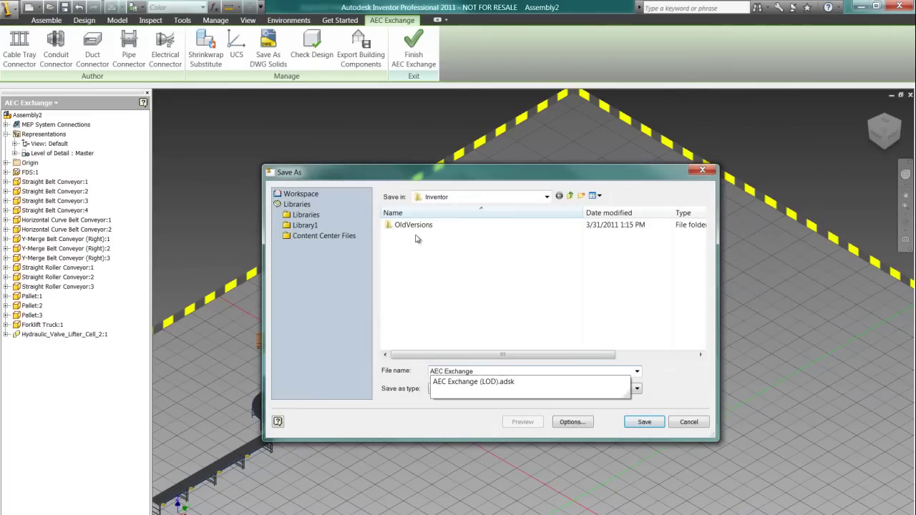
{"action": "left_click", "coordinate": [644, 422]}
{"action": "left_click", "coordinate": [512, 238]}
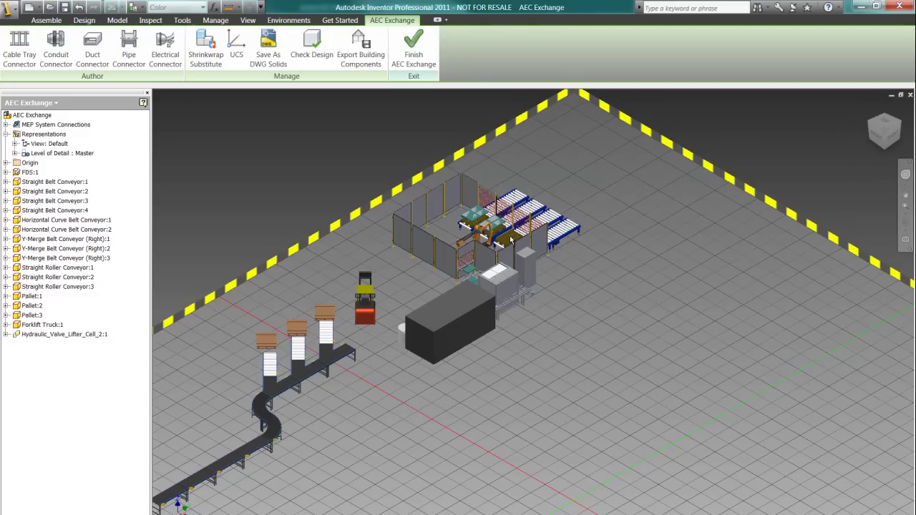
{"action": "left_click", "coordinate": [206, 47]}
Build the shrinkwrap substitute SubstituteLevelofDetail1, then exit AEC Exchange and select AEC Exchange:1.
{"action": "left_click", "coordinate": [323, 204]}
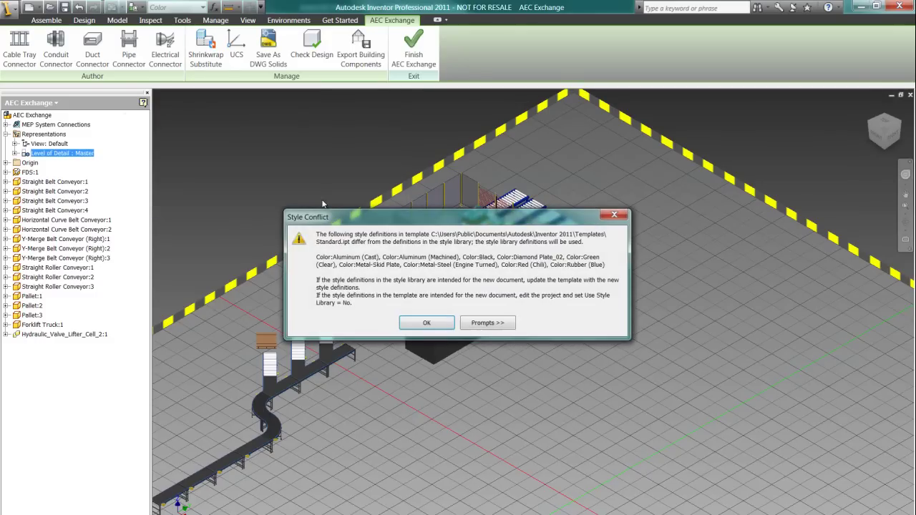
{"action": "left_click", "coordinate": [423, 326]}
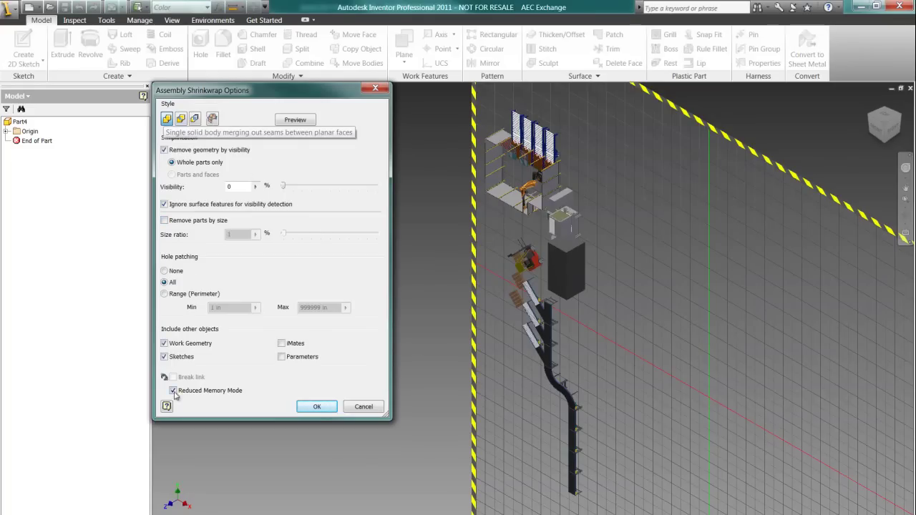
{"action": "left_click", "coordinate": [317, 406]}
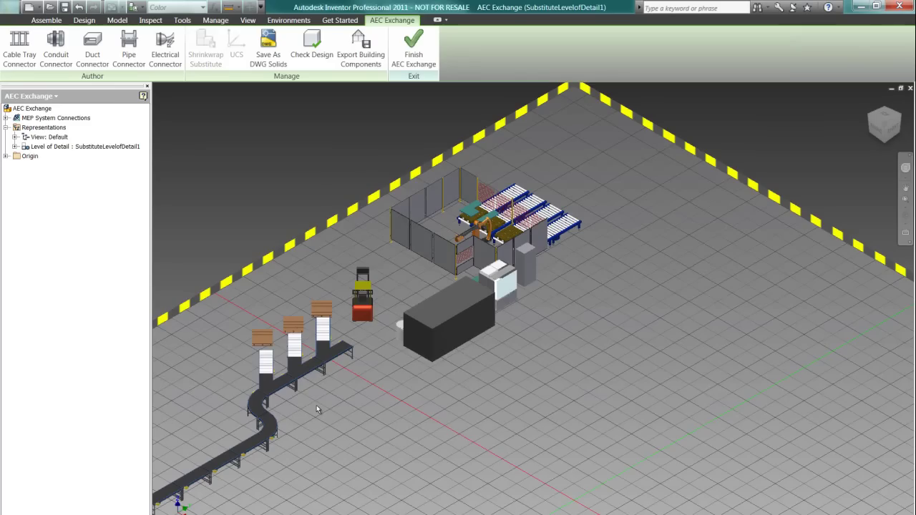
{"action": "left_click", "coordinate": [413, 47]}
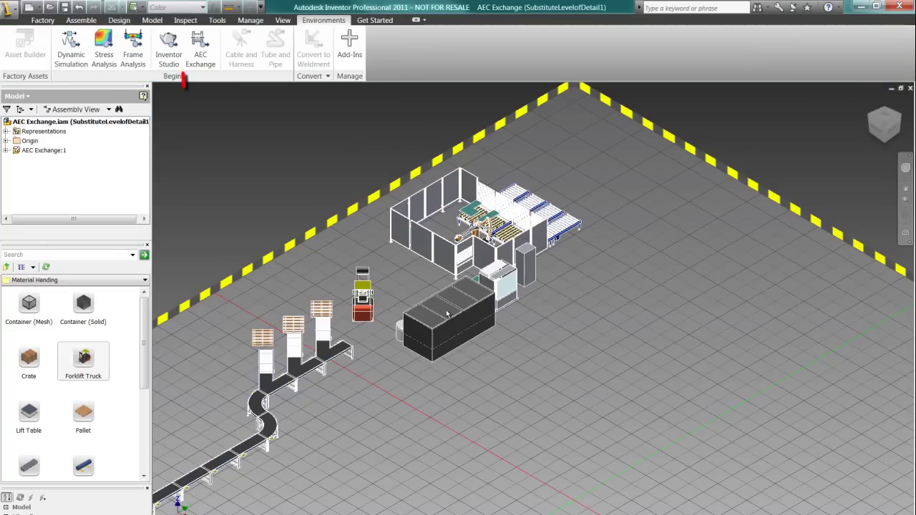
{"action": "left_click", "coordinate": [361, 293]}
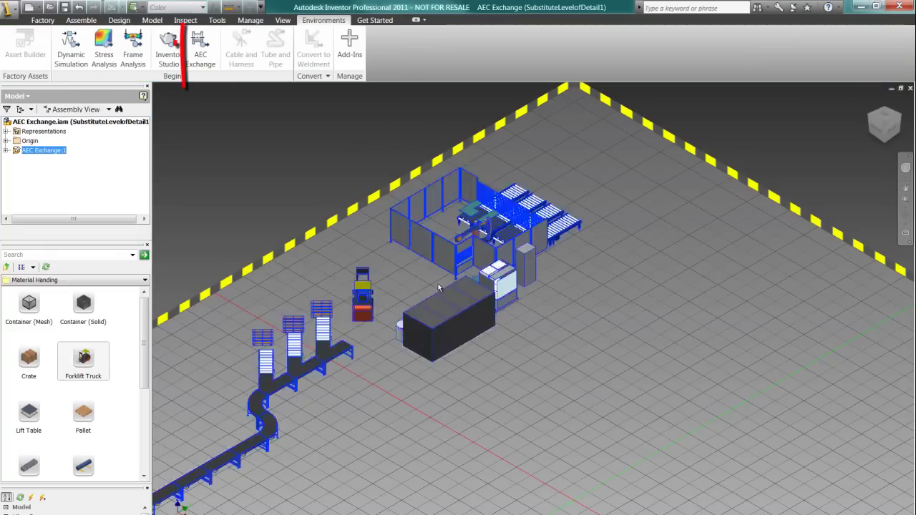
Override the substitute model's colour to Red and deselect it.
{"action": "left_click", "coordinate": [204, 7]}
{"action": "scroll", "coordinate": [265, 159], "scroll_direction": "down", "scroll_amount": 1}
{"action": "left_click_drag", "start_coordinate": [264, 159], "coordinate": [260, 358]}
{"action": "left_click", "coordinate": [166, 388]}
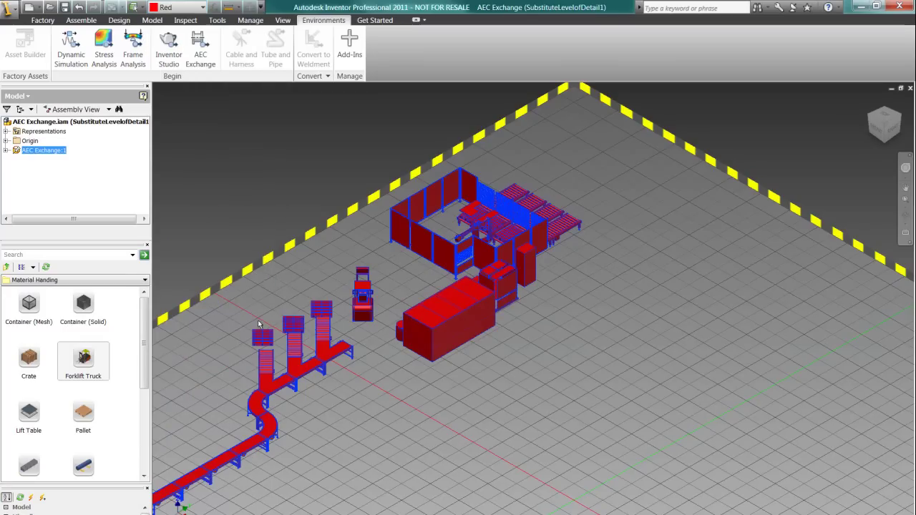
{"action": "left_click", "coordinate": [337, 248]}
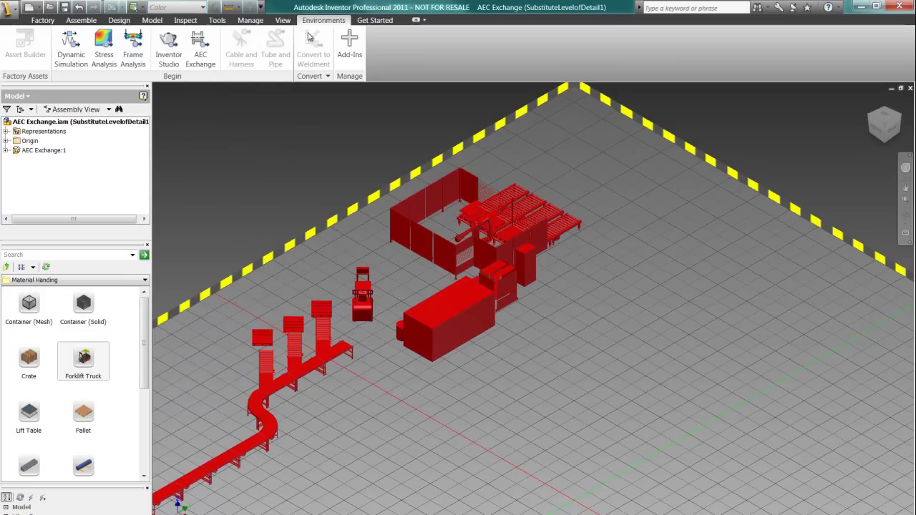
Re-enter AEC Exchange, view from the Front, and open Export Building Components.
{"action": "left_click", "coordinate": [200, 50]}
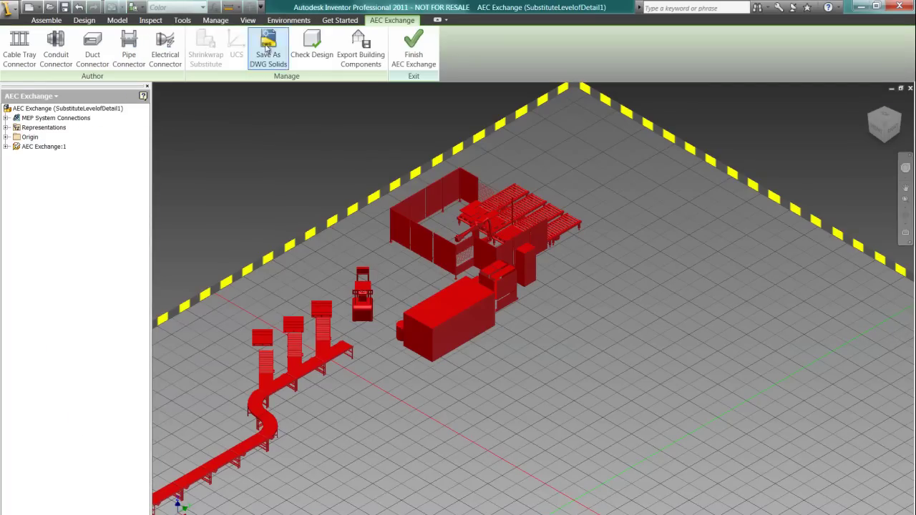
{"action": "left_click", "coordinate": [365, 46]}
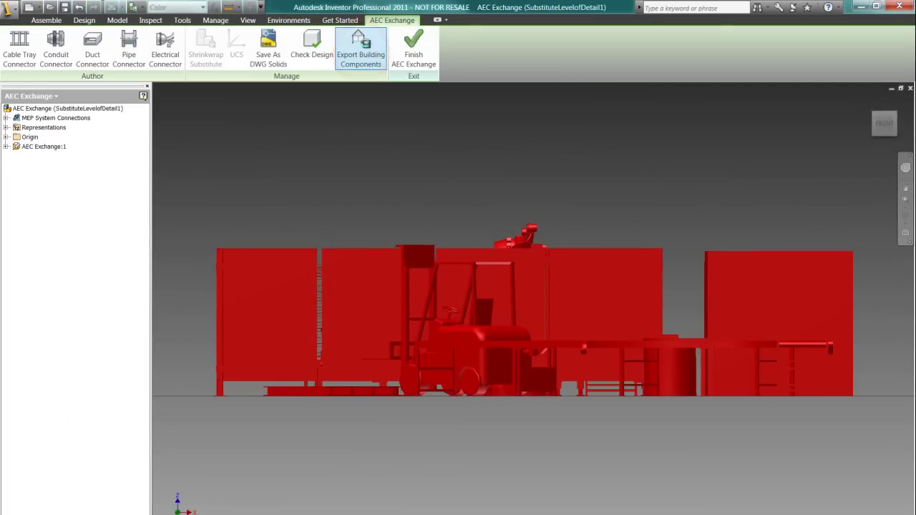
{"action": "left_click", "coordinate": [366, 47]}
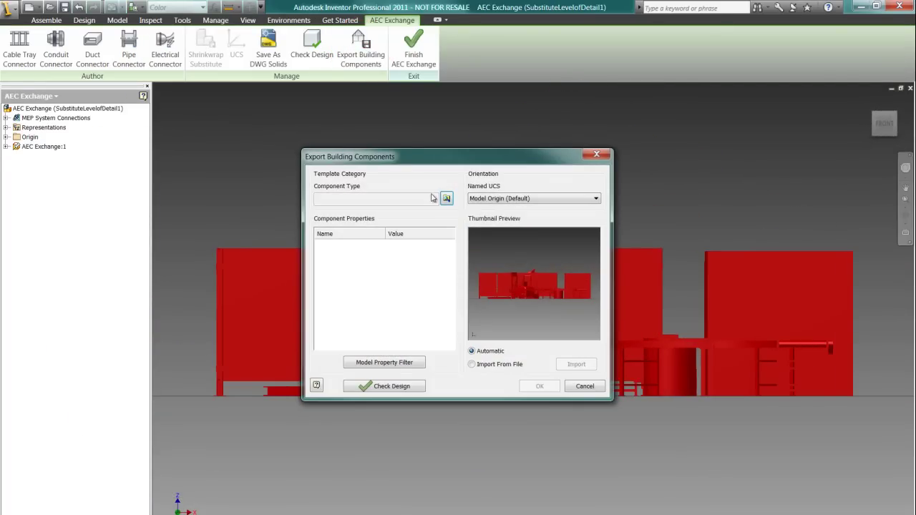
Assign component type 23.40.40.00 Food Service Equipment and Furnishings and export to an .adsk file.
{"action": "left_click", "coordinate": [445, 199]}
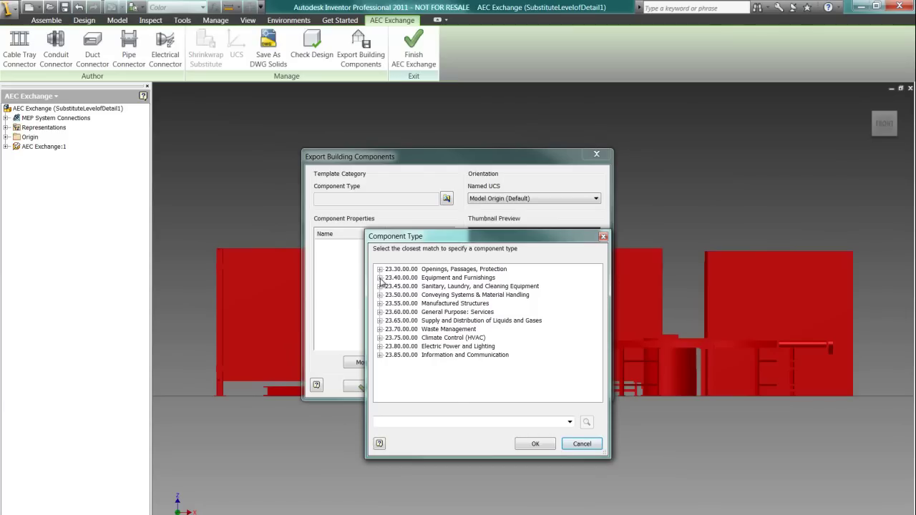
{"action": "left_click", "coordinate": [380, 277]}
{"action": "left_click", "coordinate": [451, 312]}
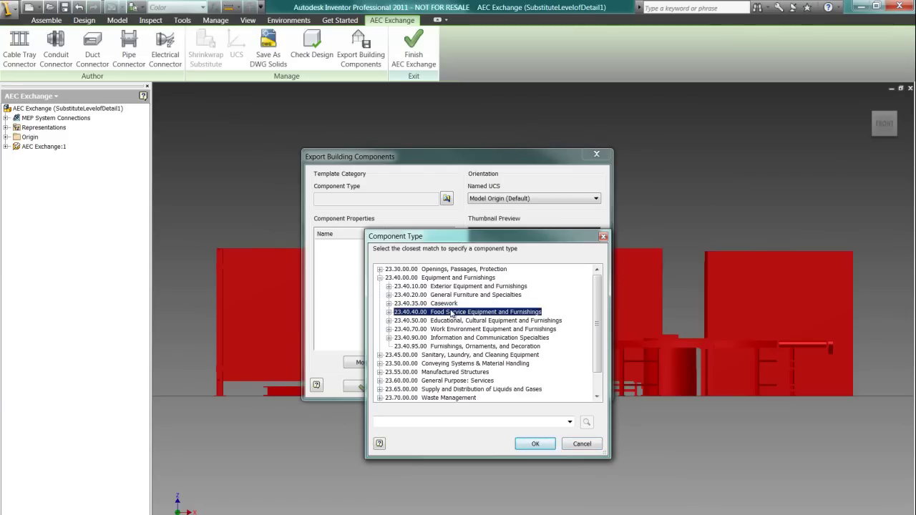
{"action": "left_click", "coordinate": [535, 444]}
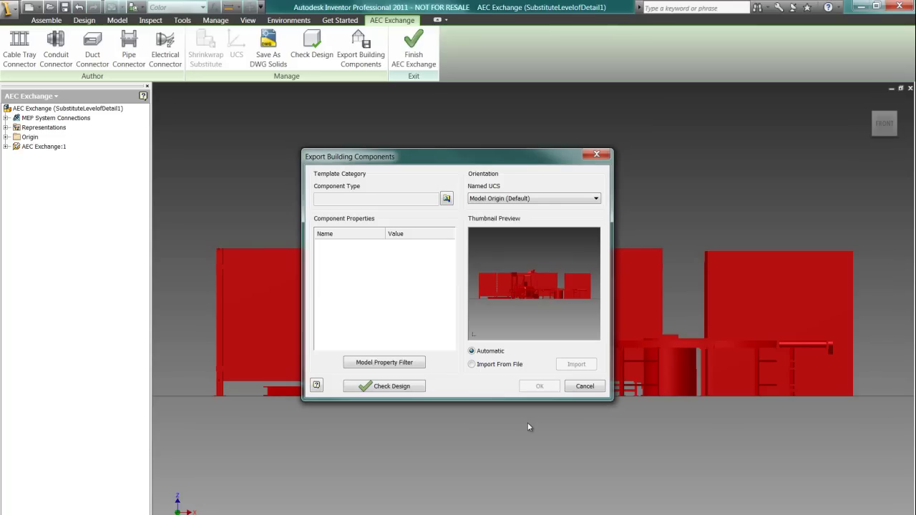
{"action": "left_click", "coordinate": [536, 387]}
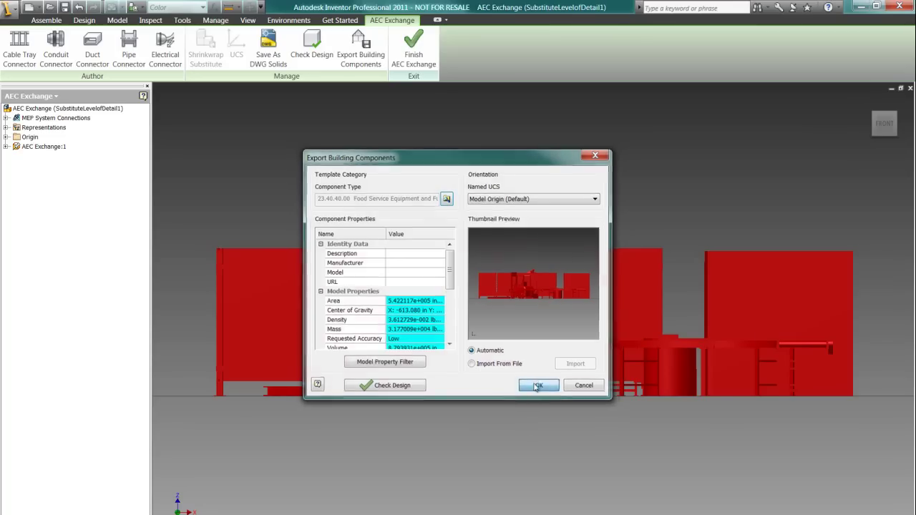
{"action": "key", "text": "Return"}
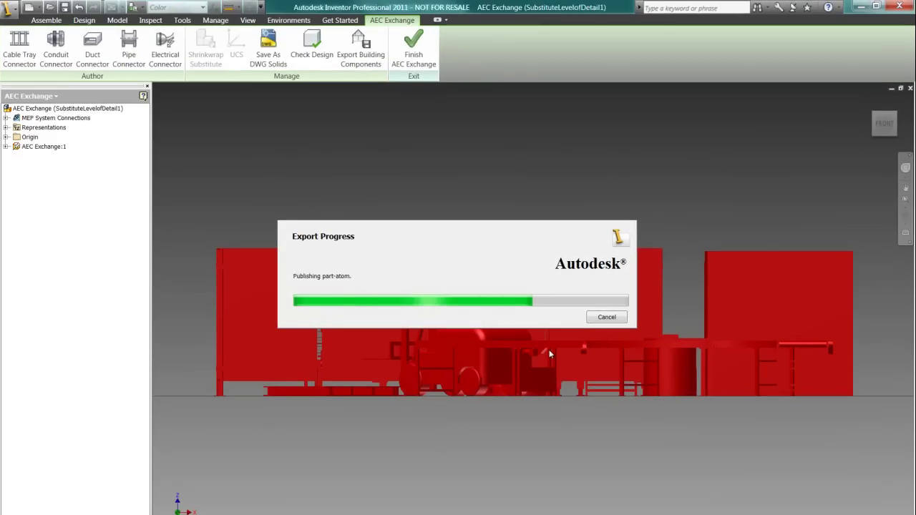
Open the translation report and scroll through it to confirm the 3D model and front view exported.
{"action": "left_click", "coordinate": [406, 301]}
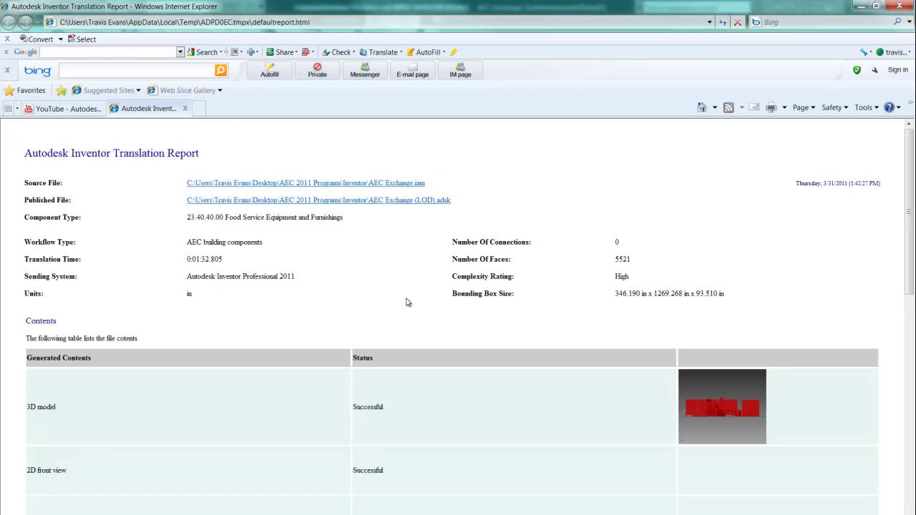
{"action": "left_click_drag", "start_coordinate": [912, 166], "coordinate": [889, 153]}
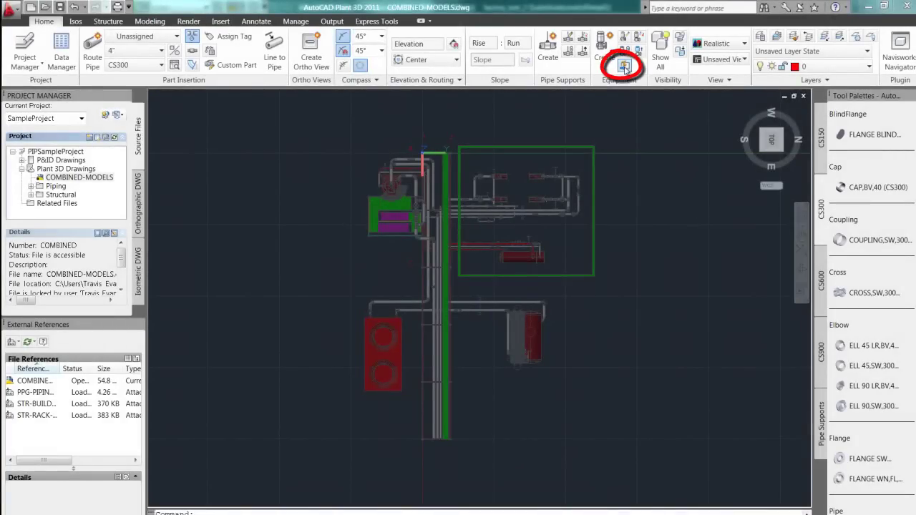
Insert the Inventor layout at 0,0,0, convert it to Conveyors equipment, and orbit to an oblique view.
{"action": "left_click", "coordinate": [624, 67]}
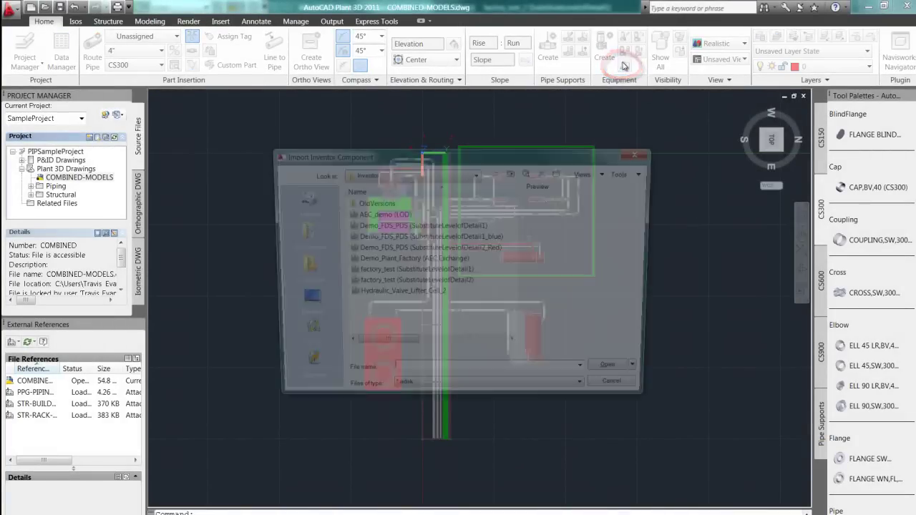
{"action": "left_click", "coordinate": [618, 374]}
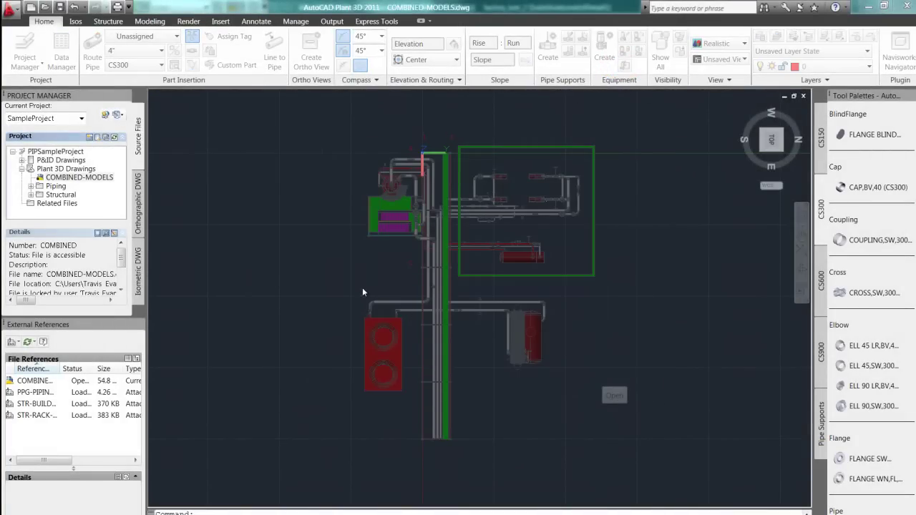
{"action": "key", "text": "Tab"}
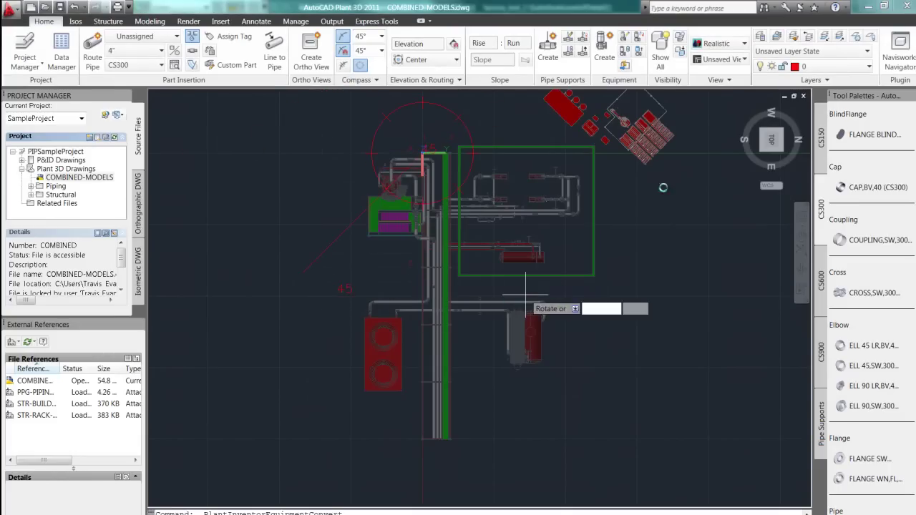
{"action": "key", "text": "Return"}
{"action": "key", "text": "Return"}
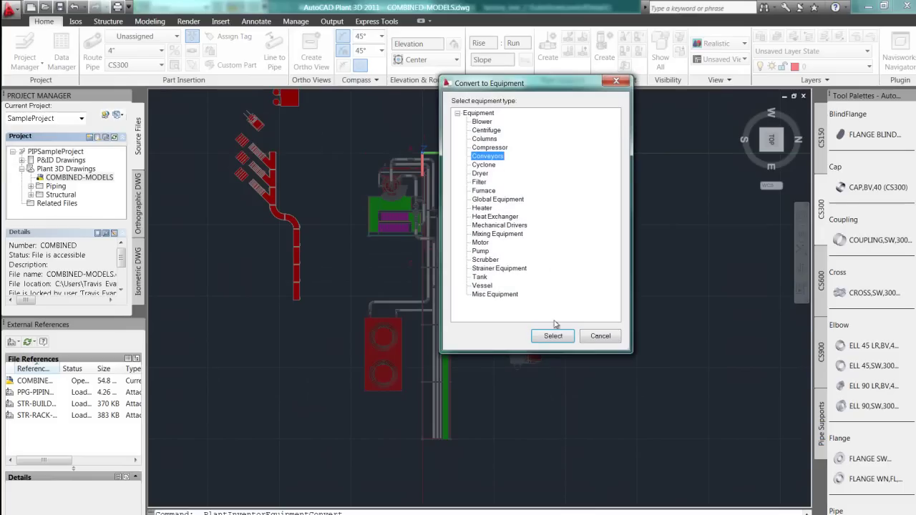
{"action": "left_click", "coordinate": [550, 335]}
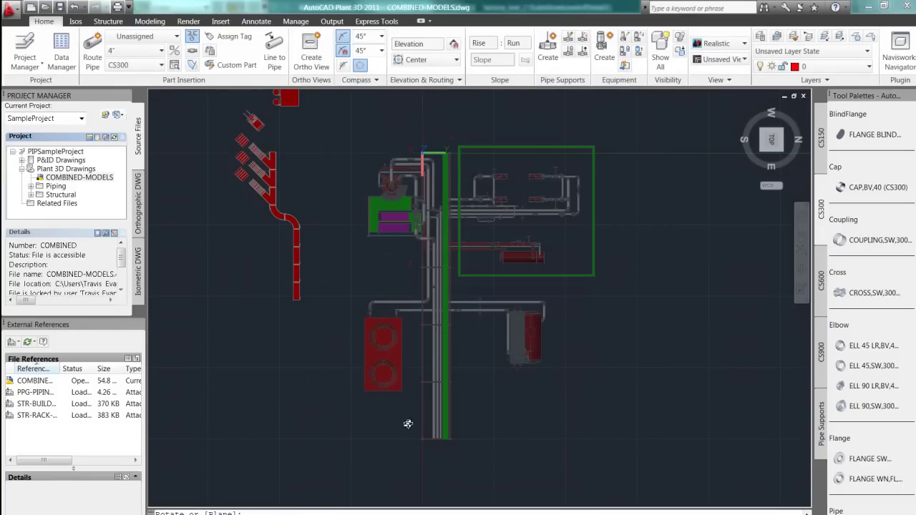
{"action": "middle_click_drag", "start_coordinate": [424, 374], "coordinate": [465, 371], "text": "shift"}
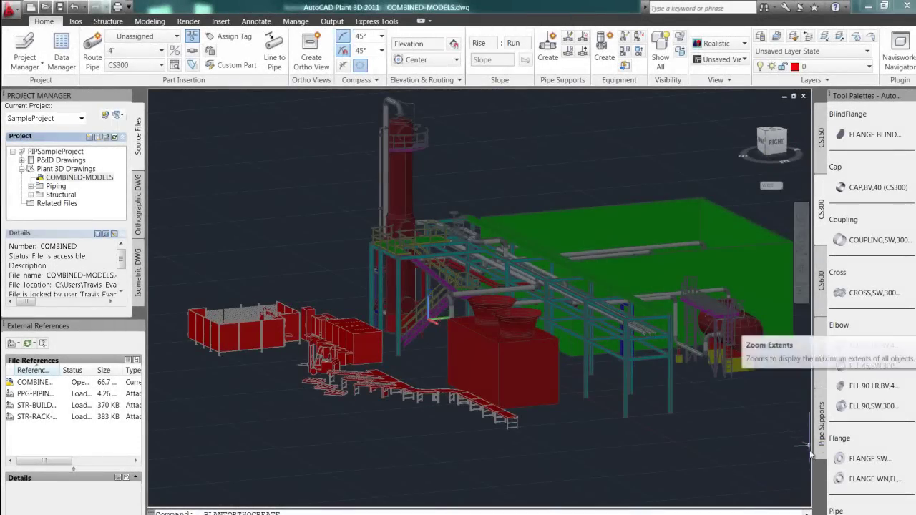
Create a new orthographic drawing with the default New DWG settings.
{"action": "left_click", "coordinate": [311, 48]}
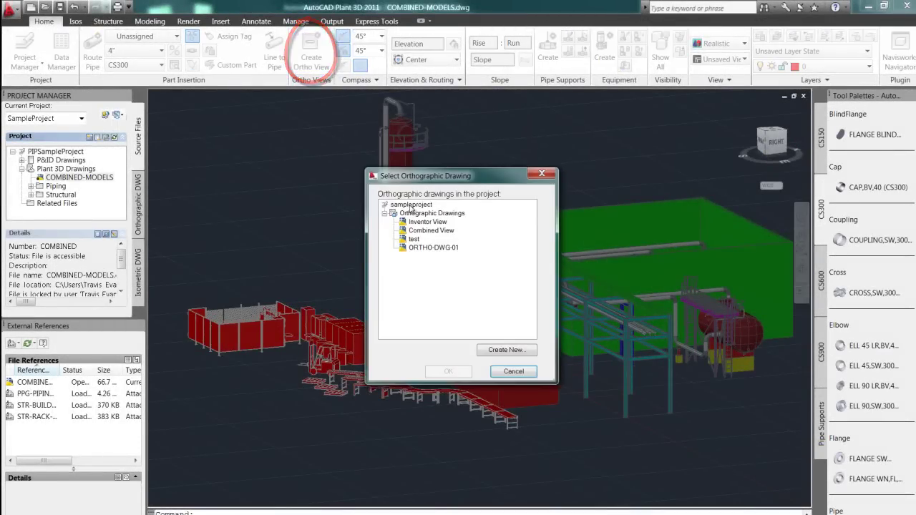
{"action": "left_click", "coordinate": [502, 350]}
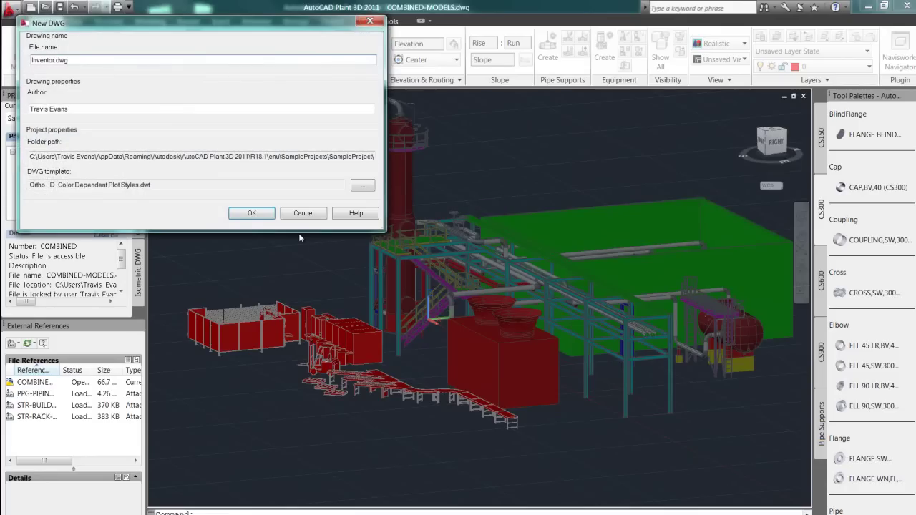
{"action": "key", "text": "Return"}
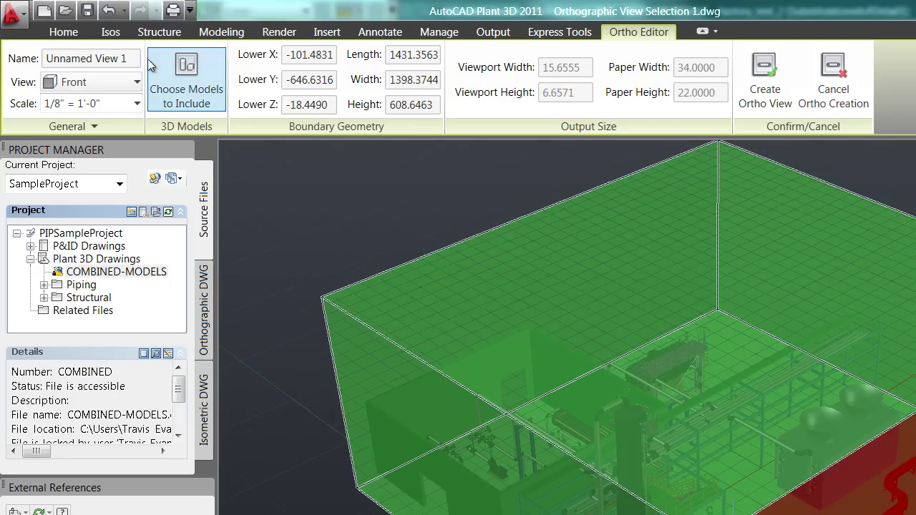
Name the ortho view 'Top View', set its direction to Top, and generate it.
{"action": "left_click", "coordinate": [94, 38]}
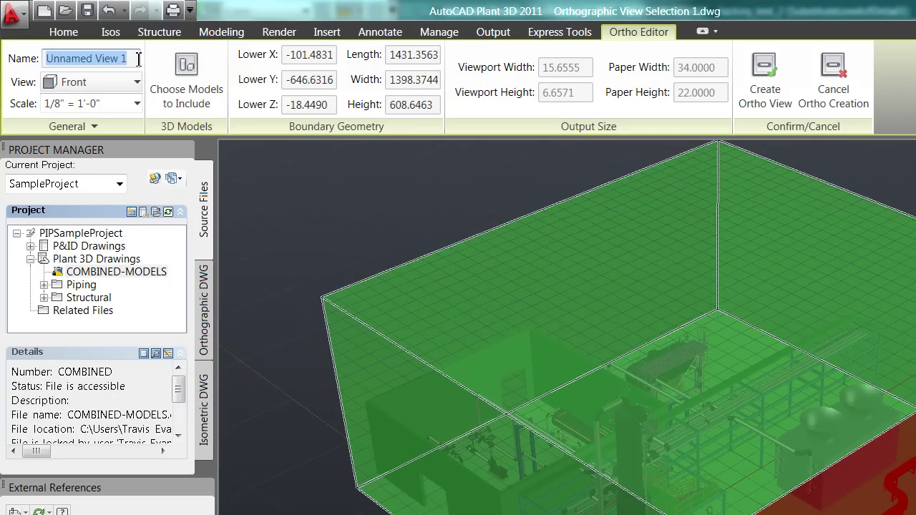
{"action": "type", "text": "Top View"}
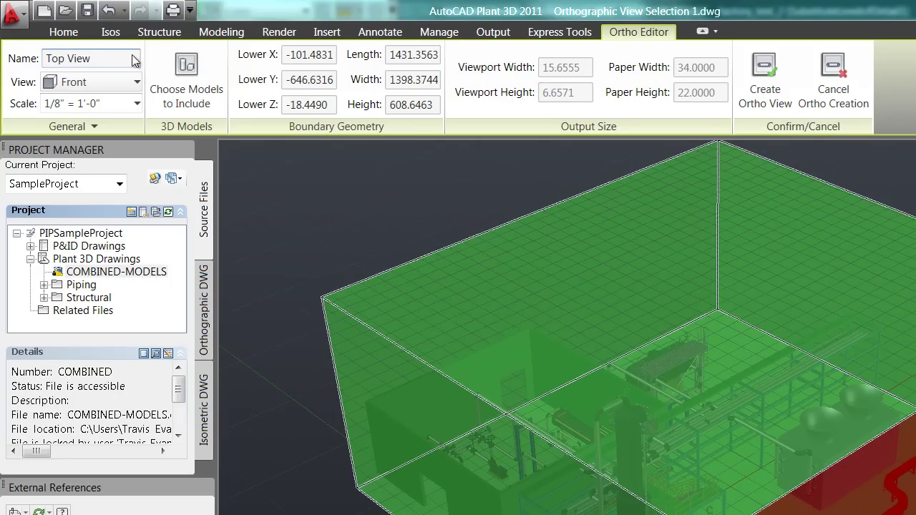
{"action": "left_click", "coordinate": [136, 82]}
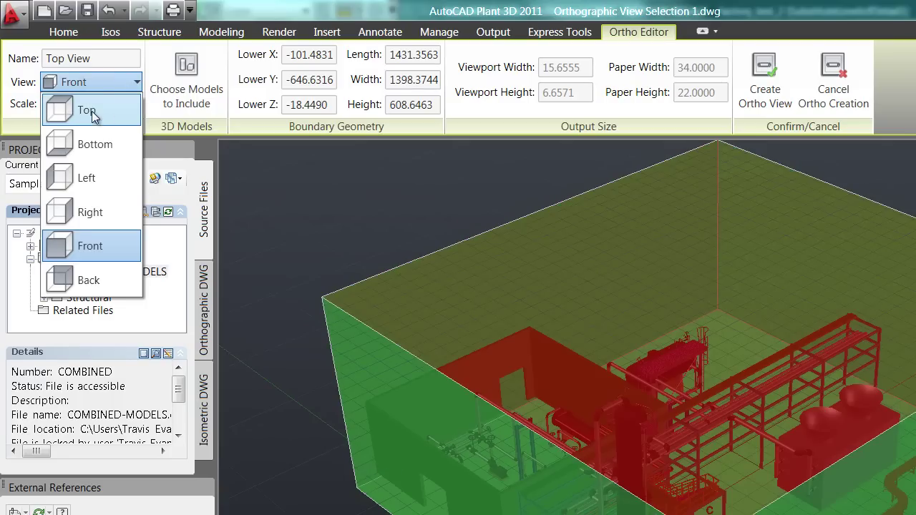
{"action": "left_click", "coordinate": [86, 110]}
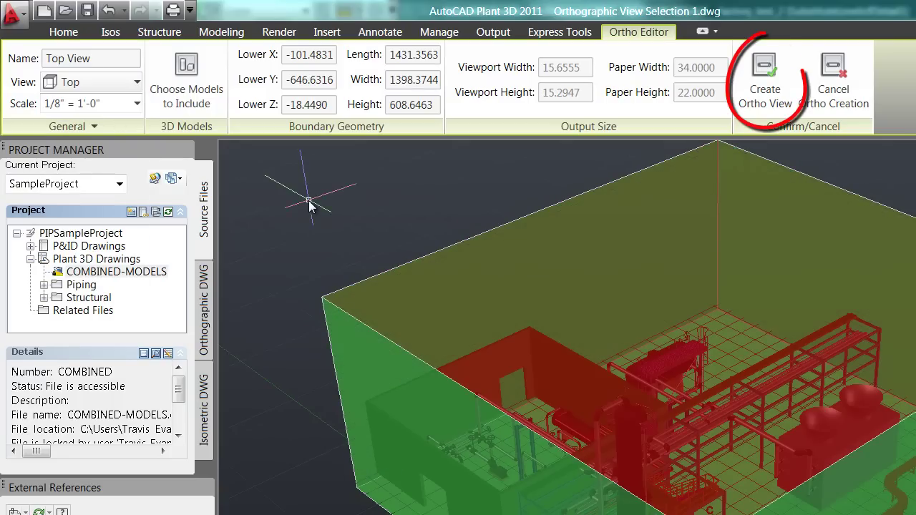
{"action": "left_click", "coordinate": [766, 72]}
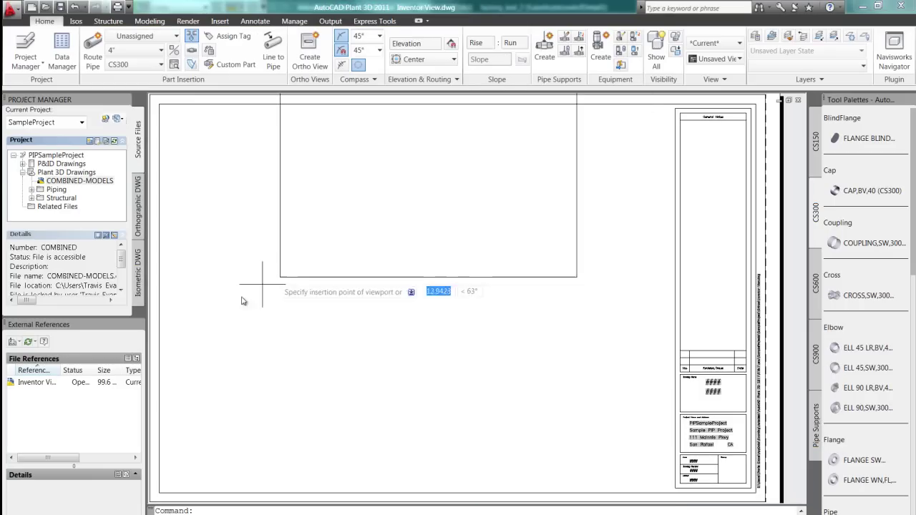
Place the Top View viewport on the sheet and start a new view including COMBINED-MODELS.
{"action": "left_click", "coordinate": [168, 489]}
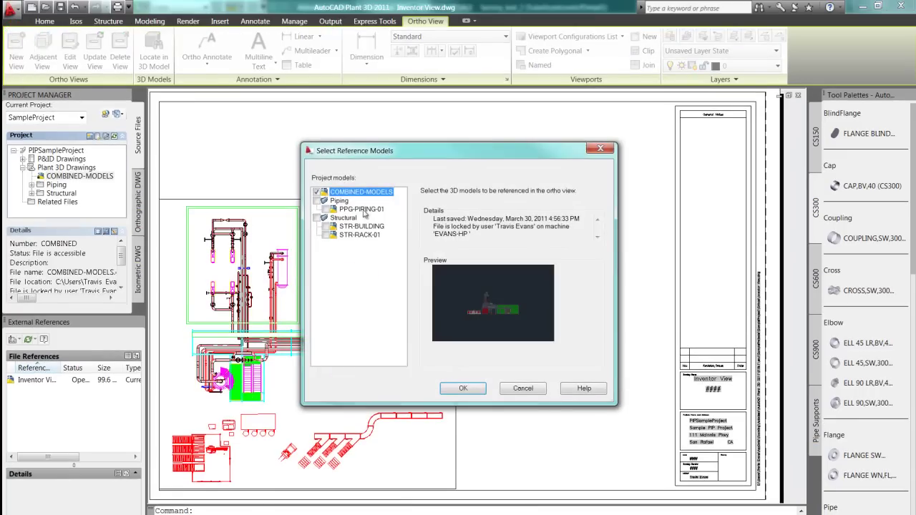
{"action": "left_click", "coordinate": [463, 389]}
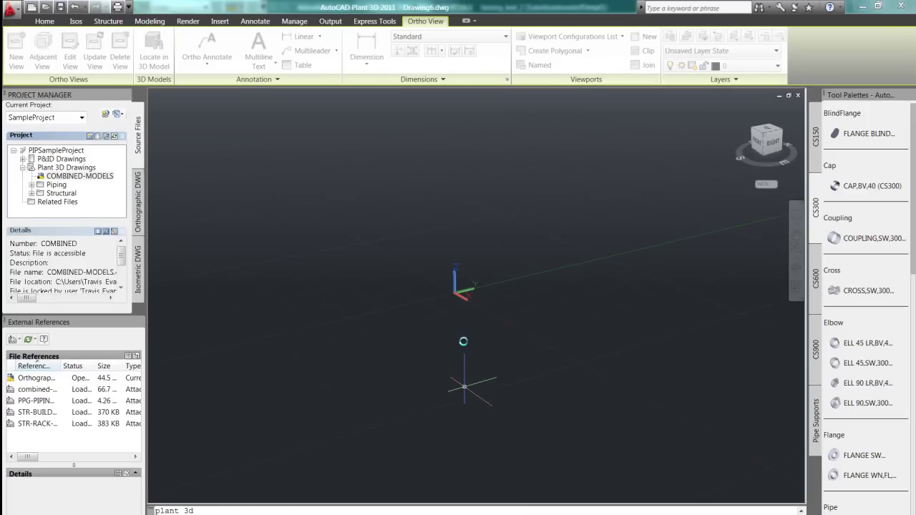
{"action": "scroll", "coordinate": [464, 341], "scroll_direction": "up", "scroll_amount": 1}
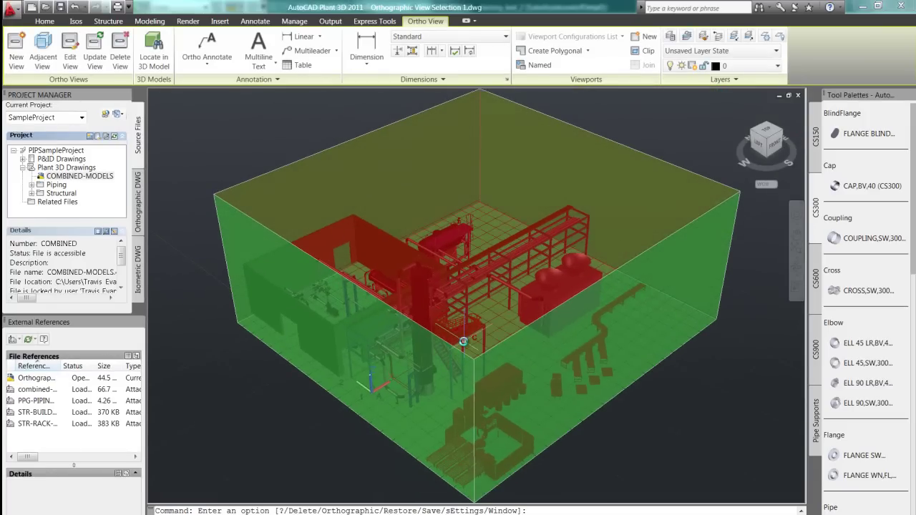
Name the new ortho view 'Front View' and set its direction to Front.
{"action": "left_click", "coordinate": [465, 313]}
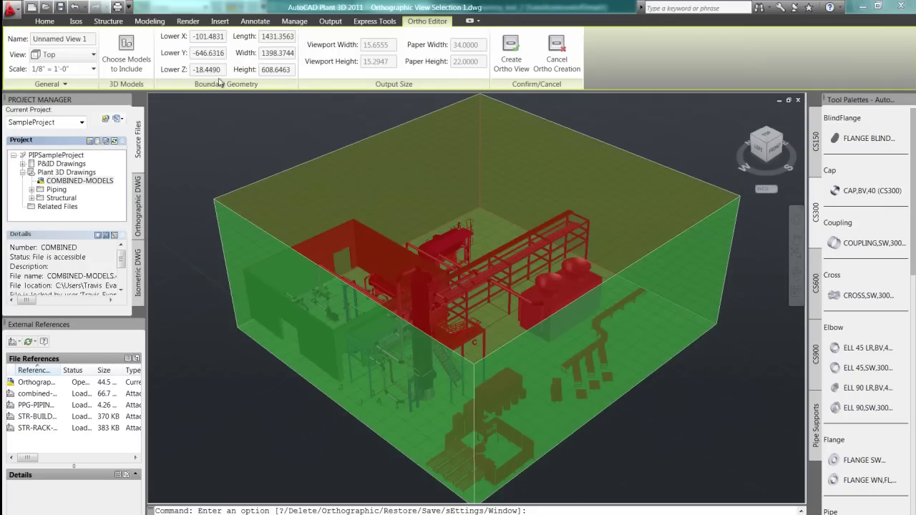
{"action": "left_click", "coordinate": [94, 39]}
{"action": "type", "text": "Front View"}
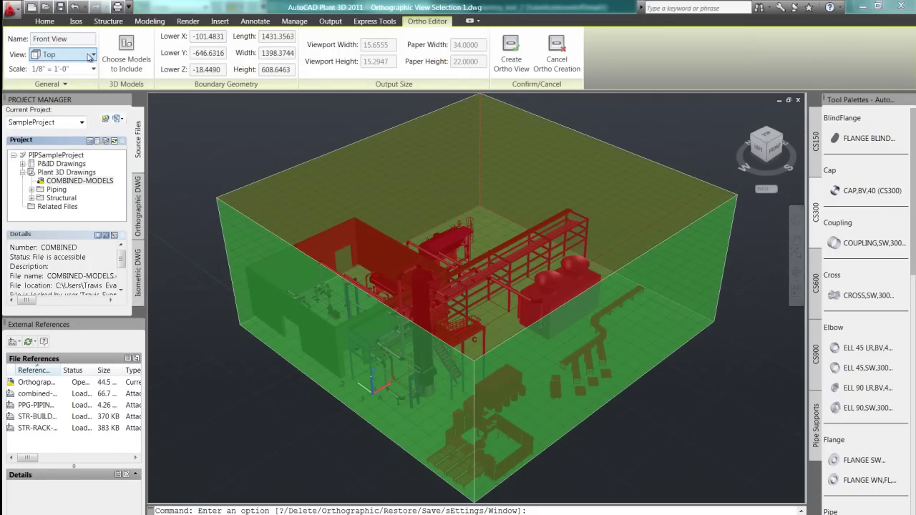
{"action": "left_click", "coordinate": [89, 55]}
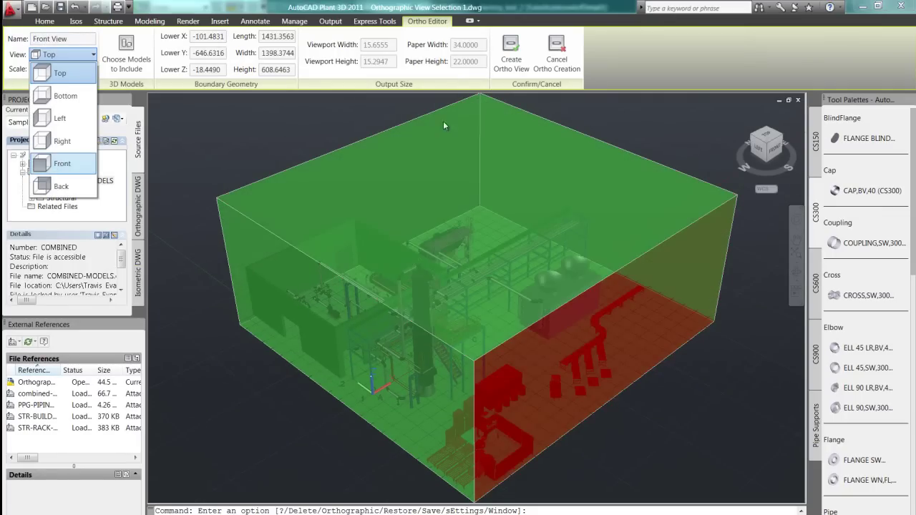
{"action": "left_click", "coordinate": [62, 163]}
{"action": "key", "text": "Escape"}
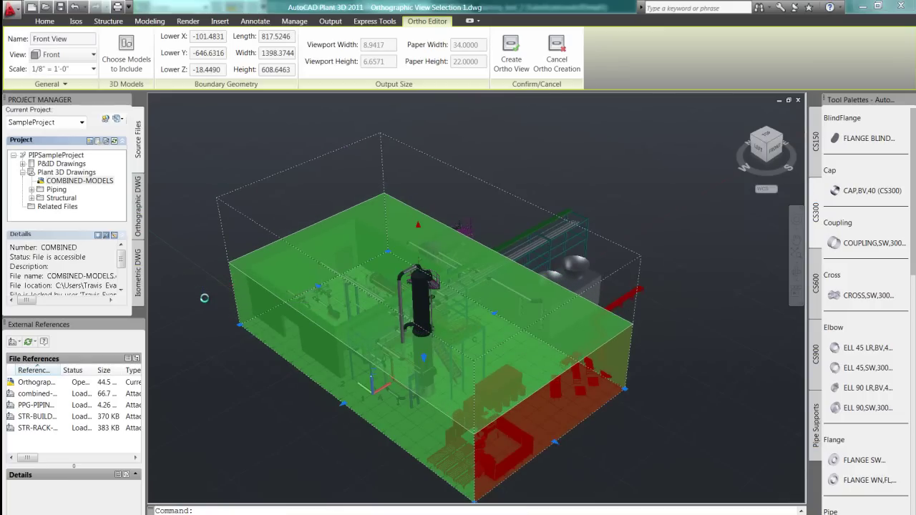
Generate the Front View, place it at the sheet's lower right, and begin an Adjacent View.
{"action": "left_click", "coordinate": [512, 56]}
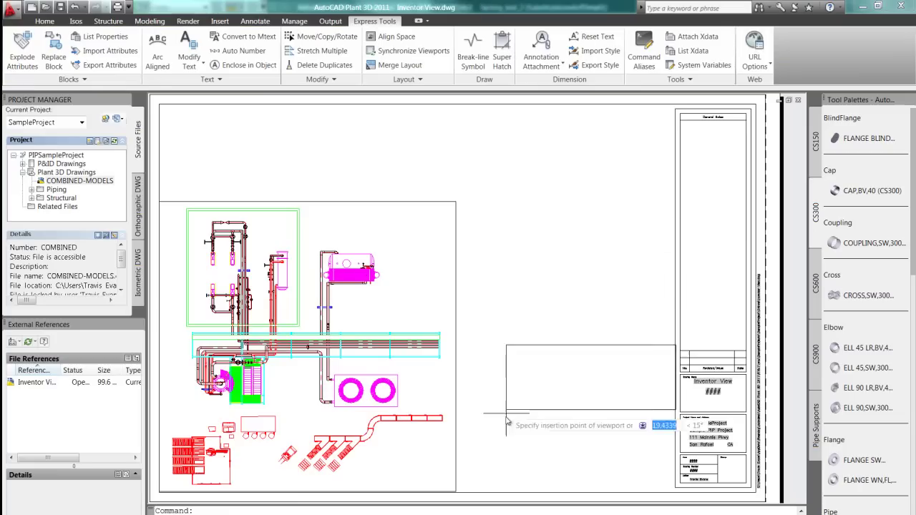
{"action": "left_click", "coordinate": [465, 495]}
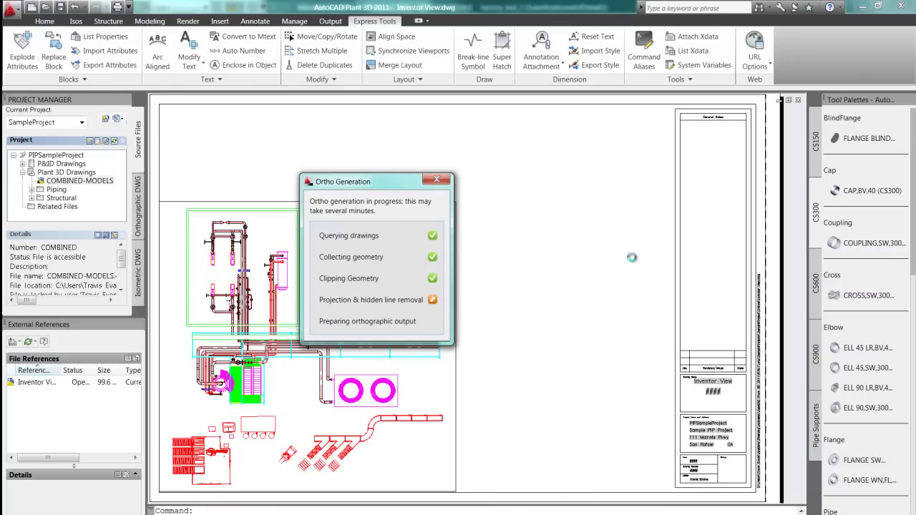
{"action": "left_click", "coordinate": [414, 162]}
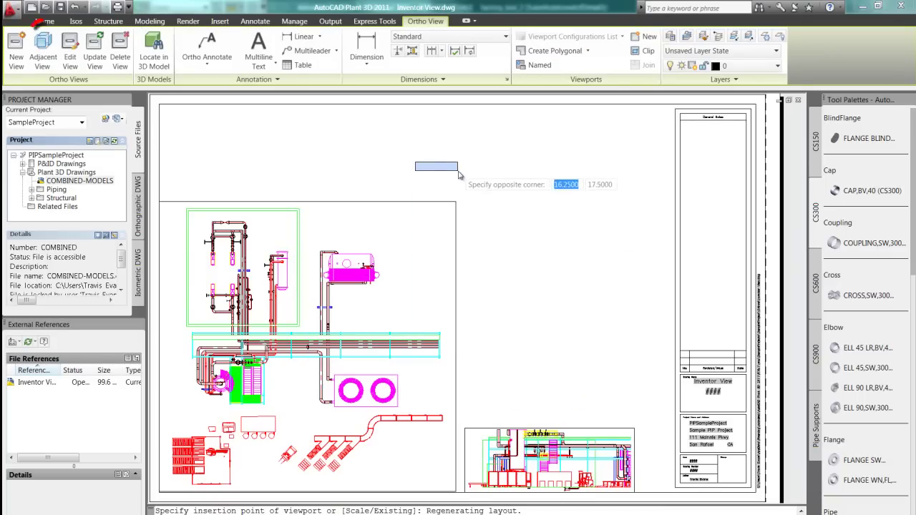
{"action": "left_click", "coordinate": [459, 175]}
Define an adjacent view off the front view looking from the Left, named 'Left View'.
{"action": "left_click", "coordinate": [42, 50]}
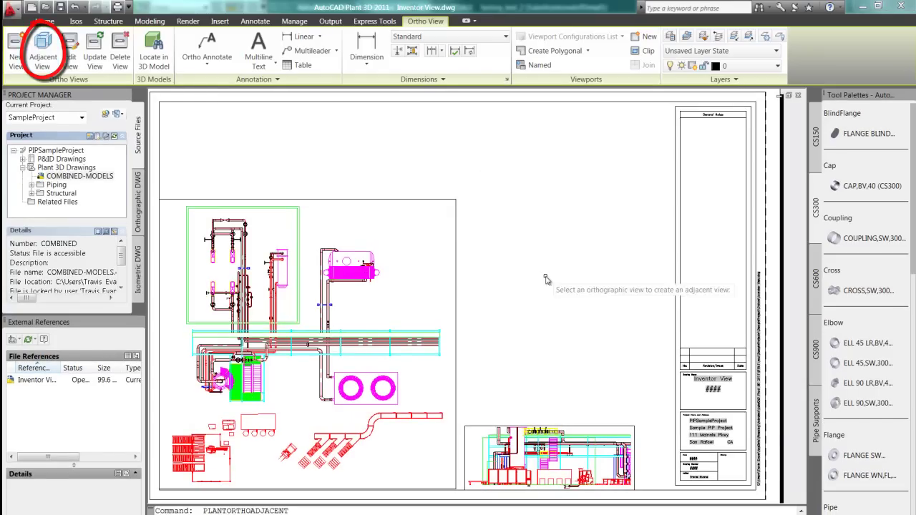
{"action": "left_click", "coordinate": [590, 430]}
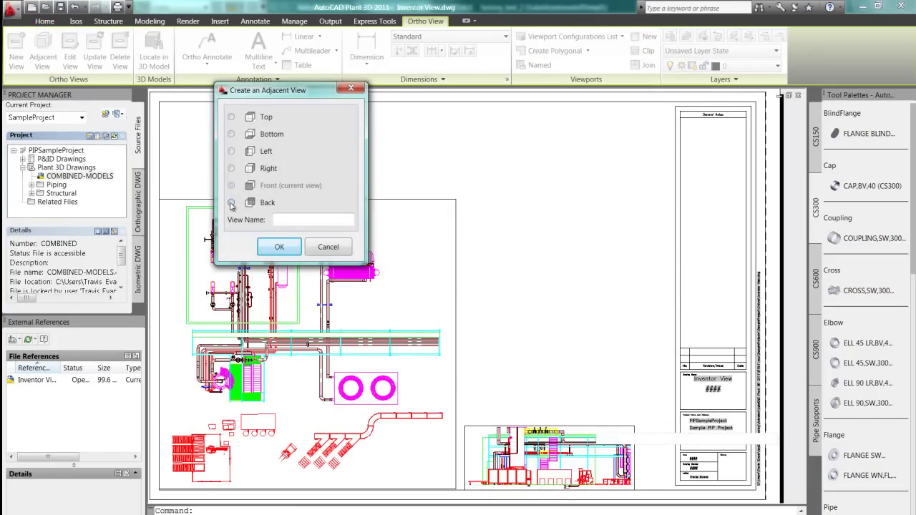
{"action": "left_click", "coordinate": [231, 151]}
{"action": "left_click", "coordinate": [285, 218]}
{"action": "type", "text": "Left"}
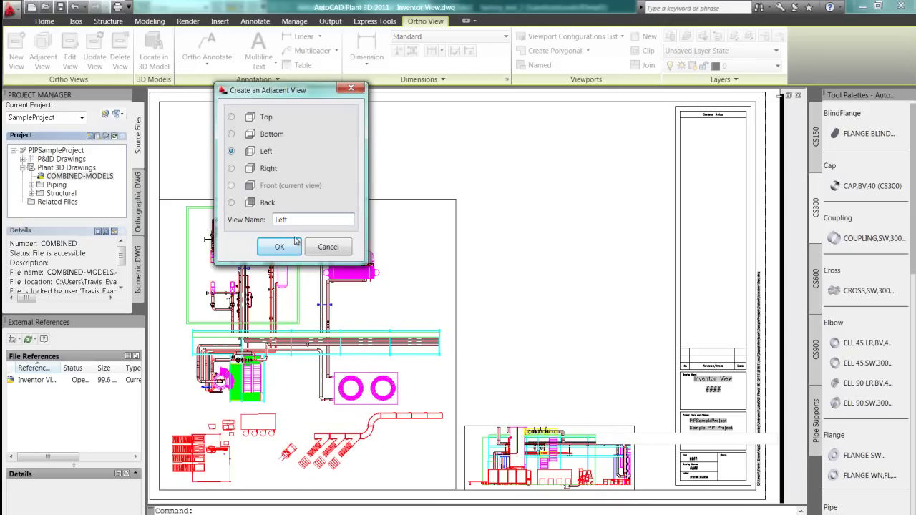
{"action": "type", "text": " View"}
{"action": "left_click", "coordinate": [293, 240]}
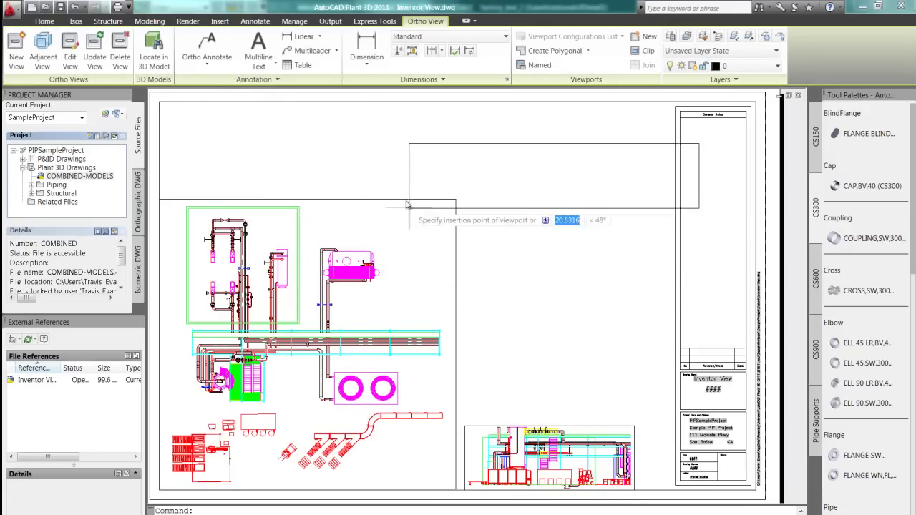